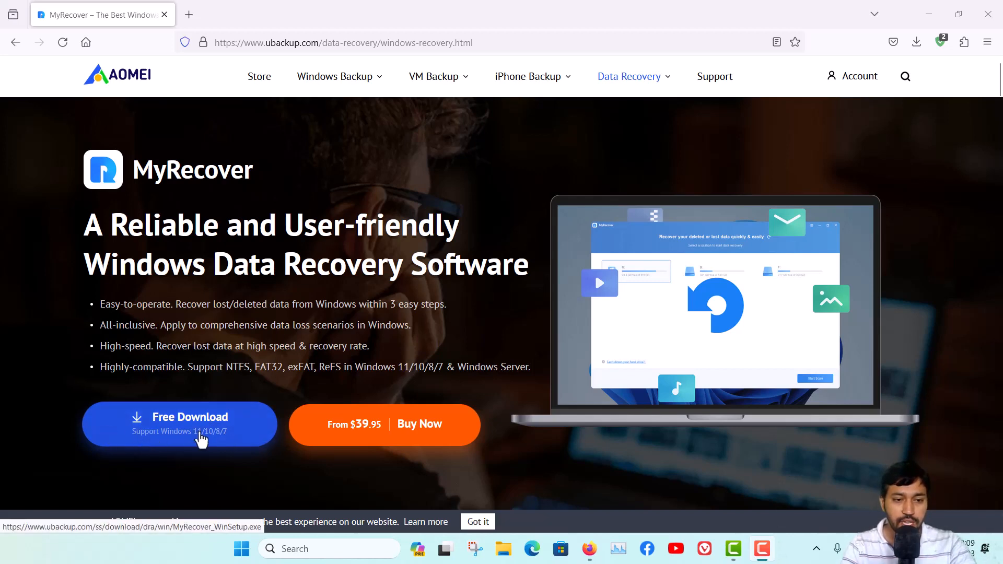
Download MyRecover_WinSetup.exe from the AOMEI page, run it and proceed through the MyRecover setup wizard
left_click(201, 441)
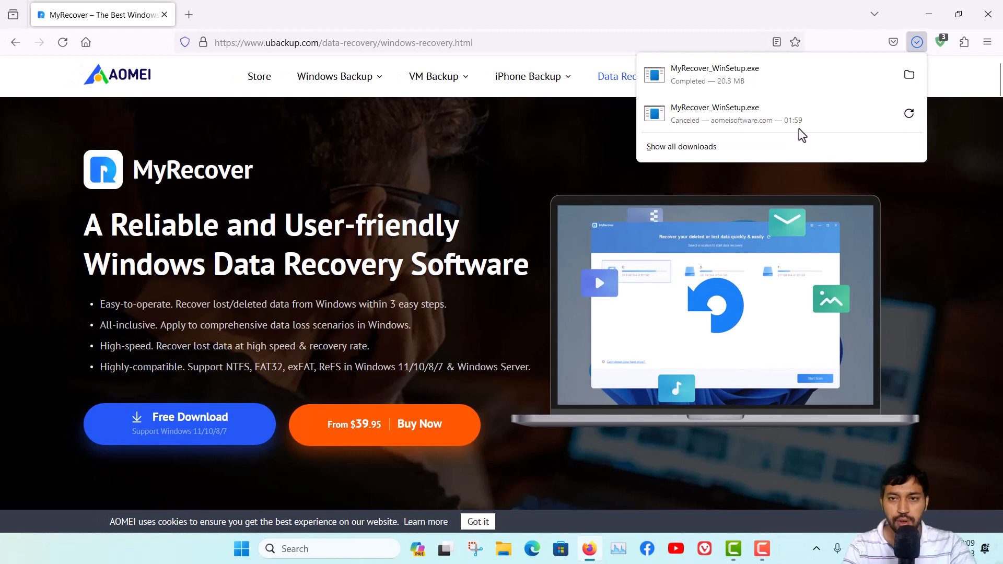
left_click(751, 79)
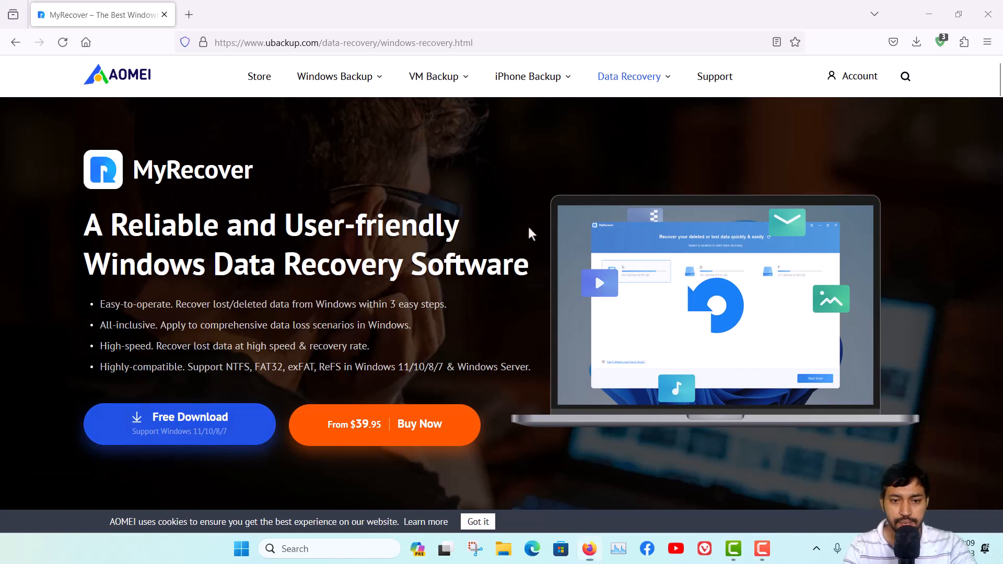
left_click(513, 301)
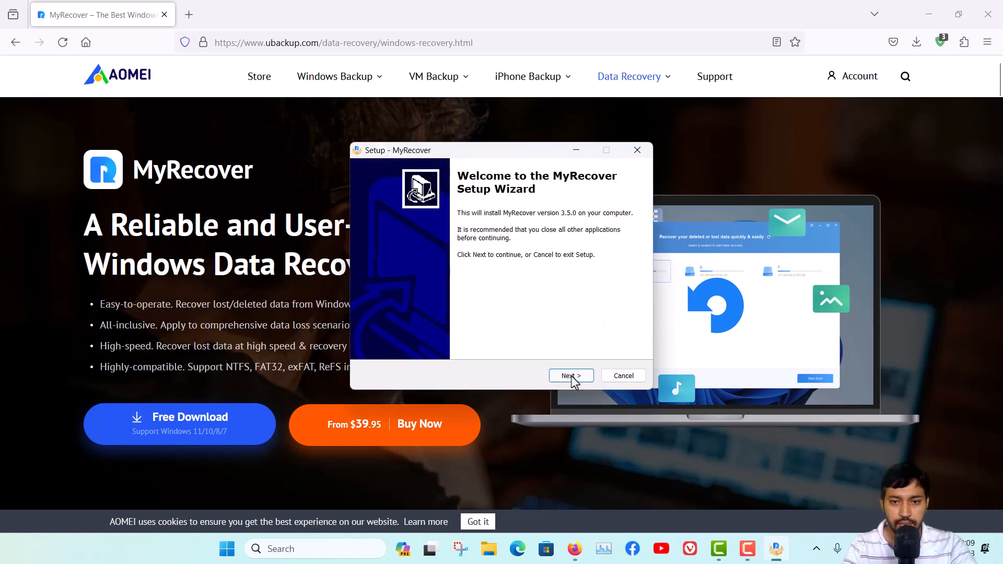
left_click(571, 375)
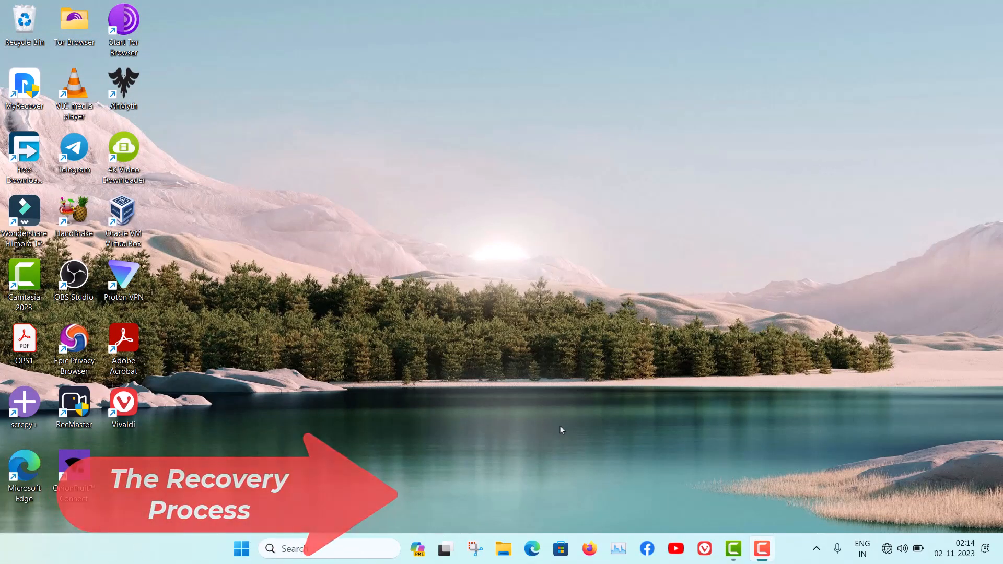
Open the Ventoy (E:) drive from This PC in File Explorer
left_click(497, 556)
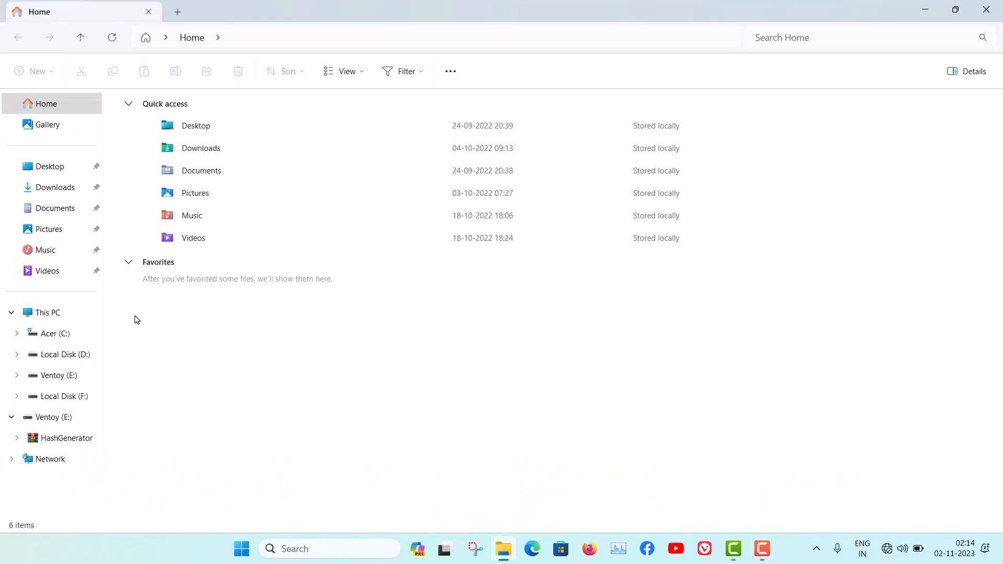
left_click(56, 317)
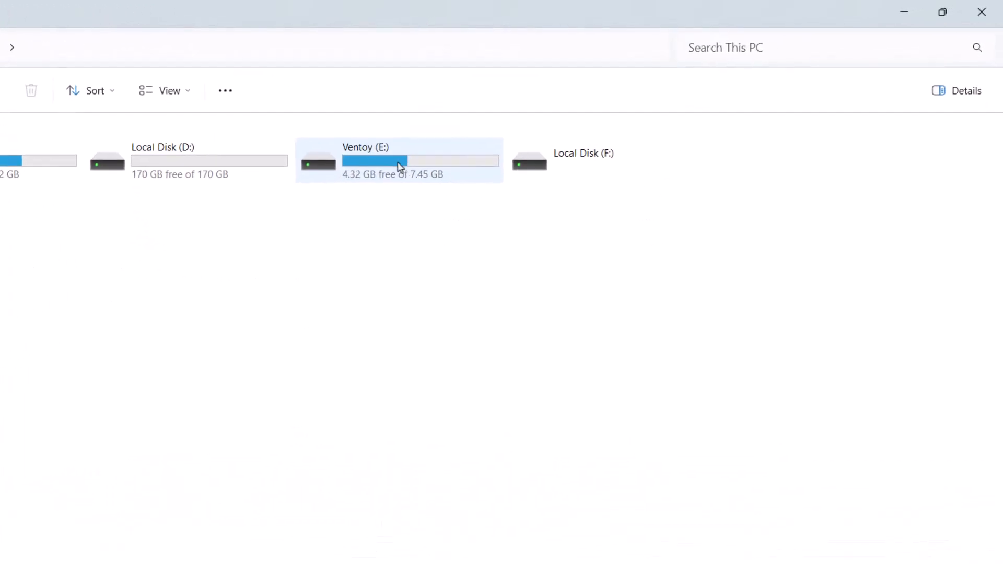
left_click(399, 166)
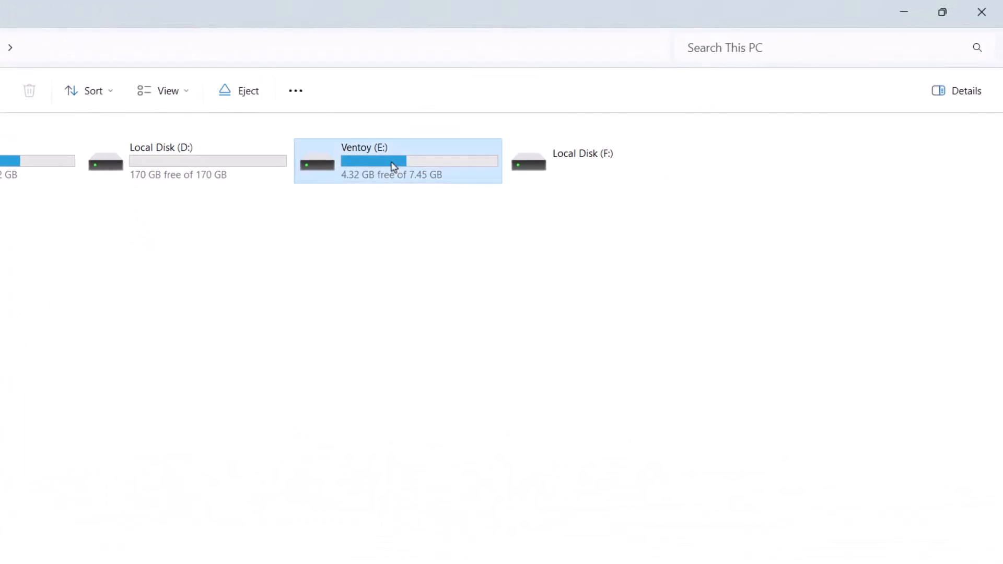
double_click(430, 180)
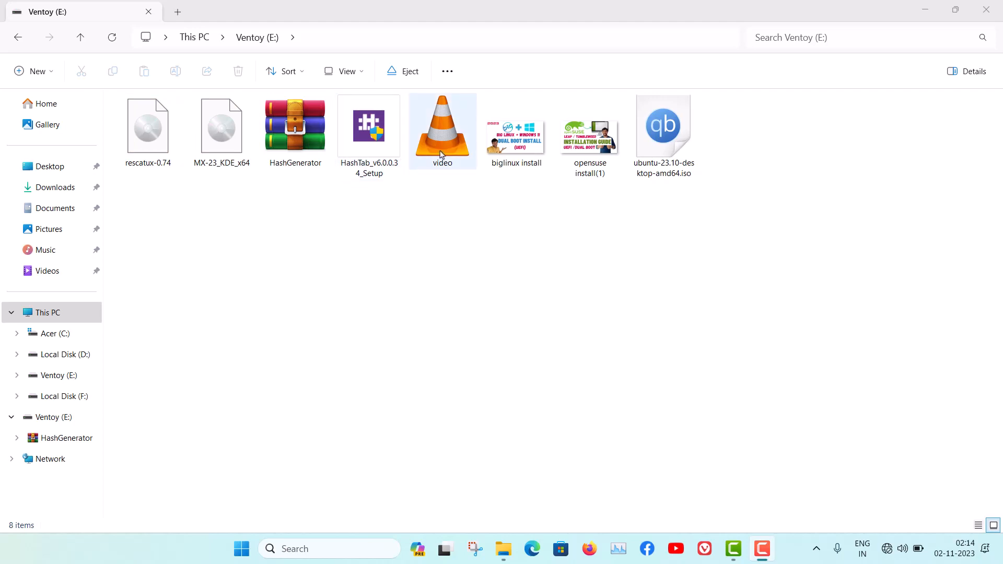
Look over the video, image and Ubuntu torrent files stored on the Ventoy (E:) drive
left_click(461, 146)
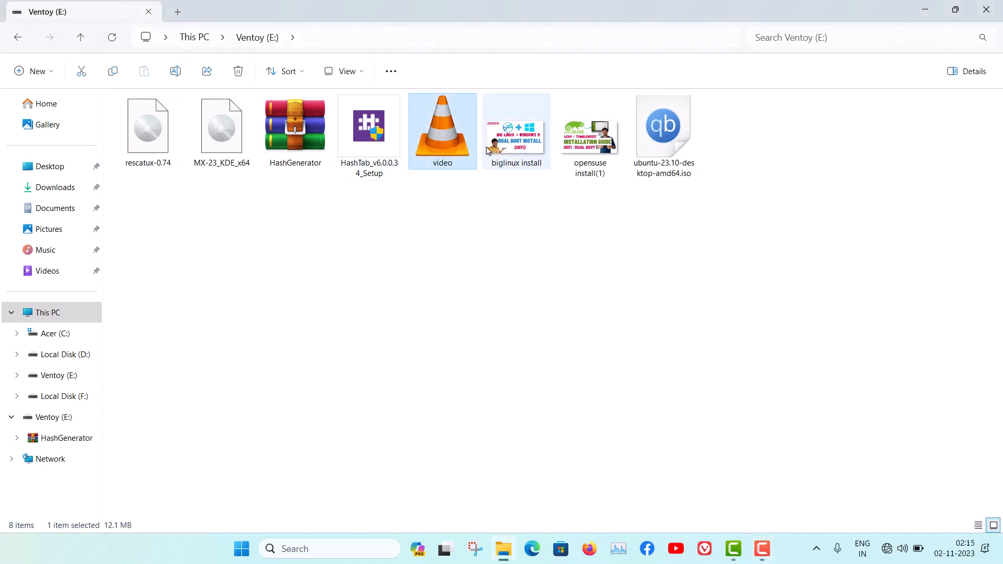
left_click(516, 155)
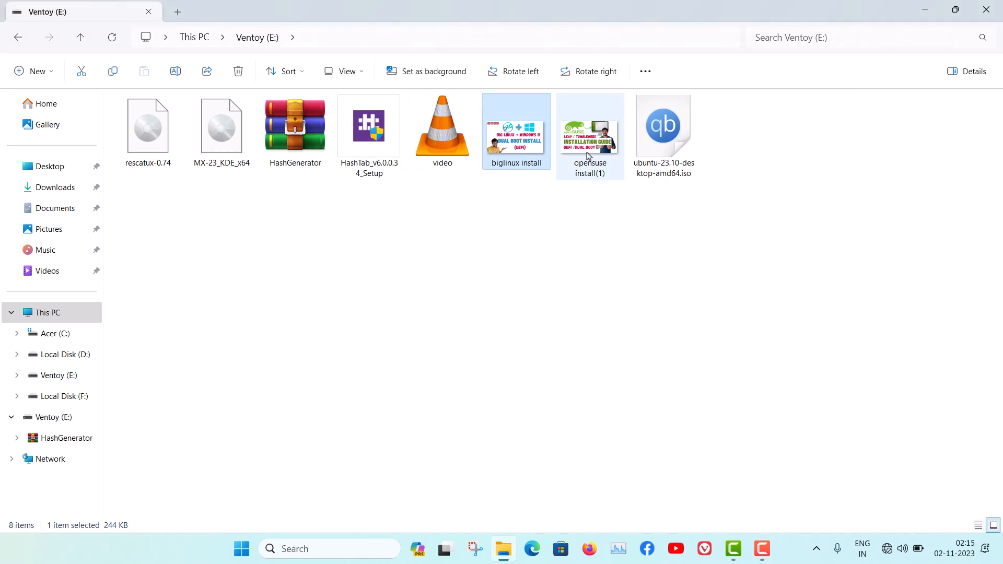
left_click(655, 161)
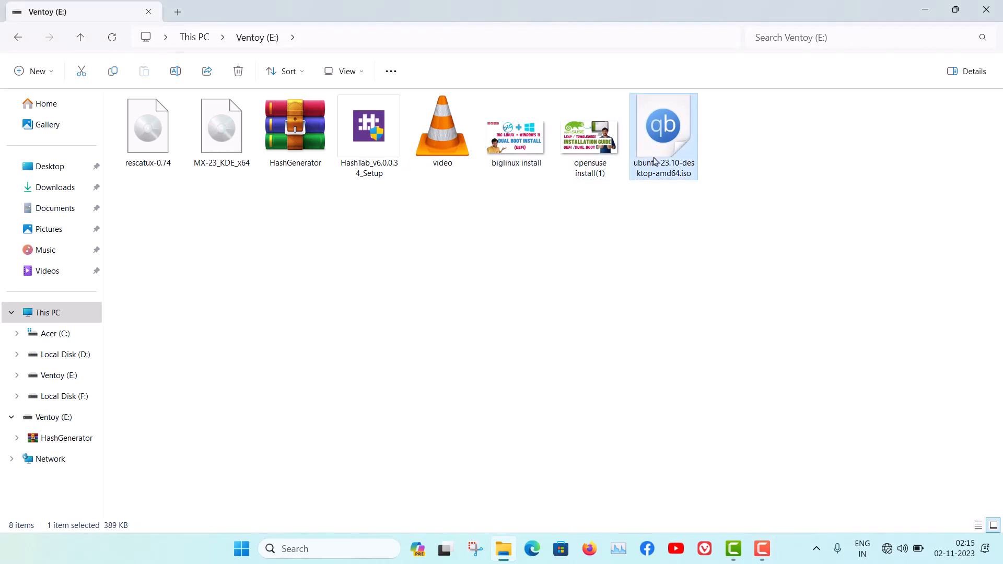
left_click(643, 281)
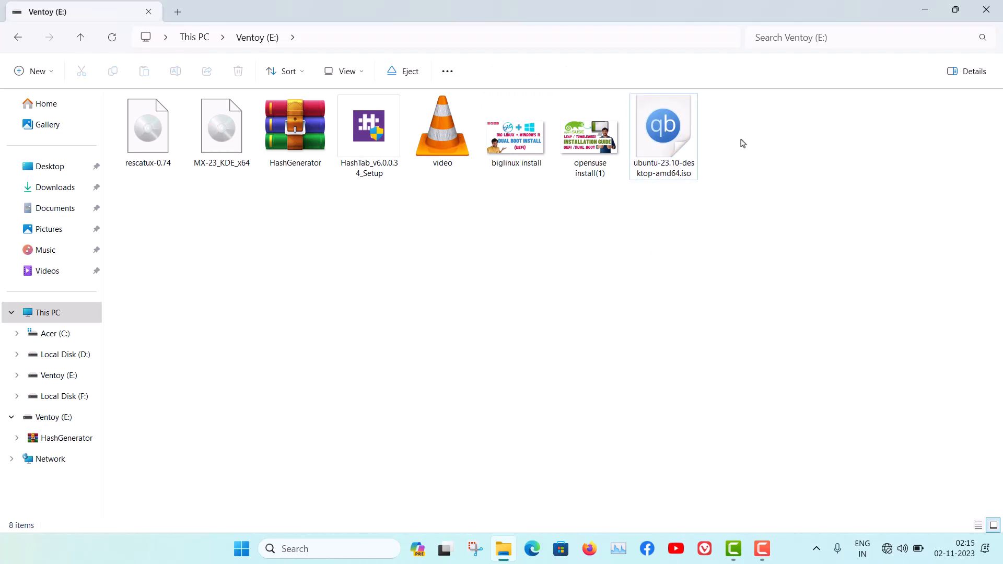
Permanently delete all files on the Ventoy (E:) drive, then close File Explorer
left_click_drag(743, 143, 160, 172)
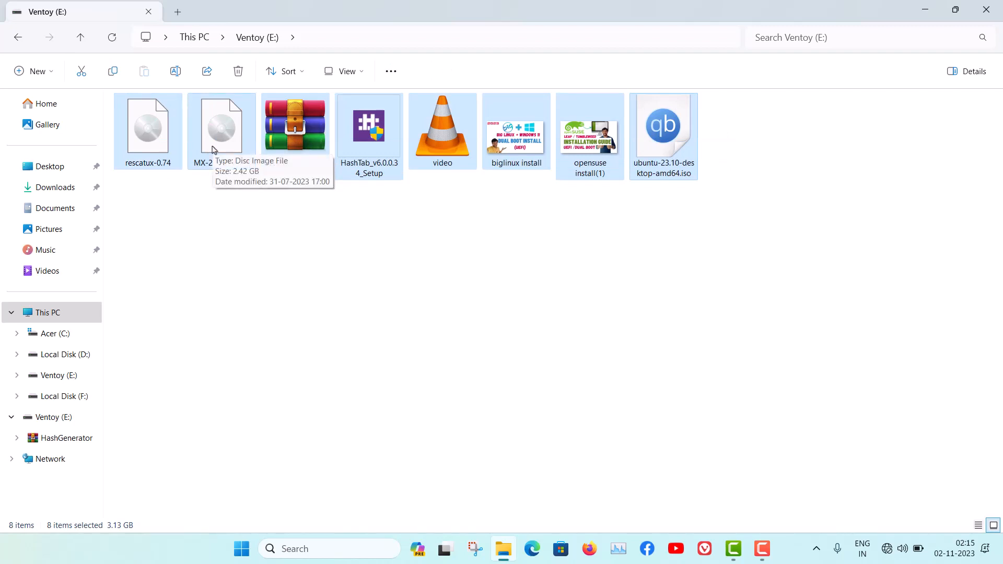
key("shift+Delete")
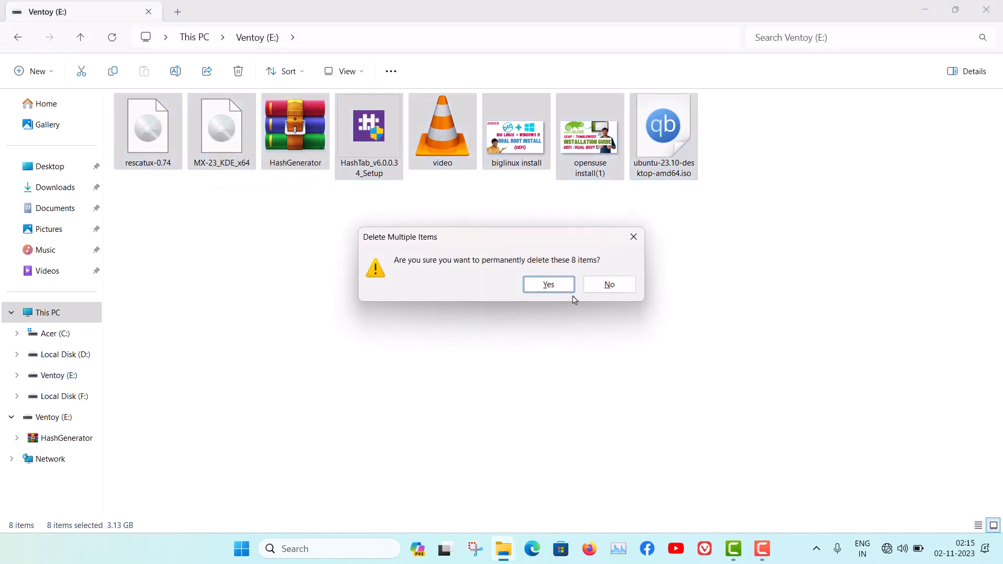
left_click(549, 285)
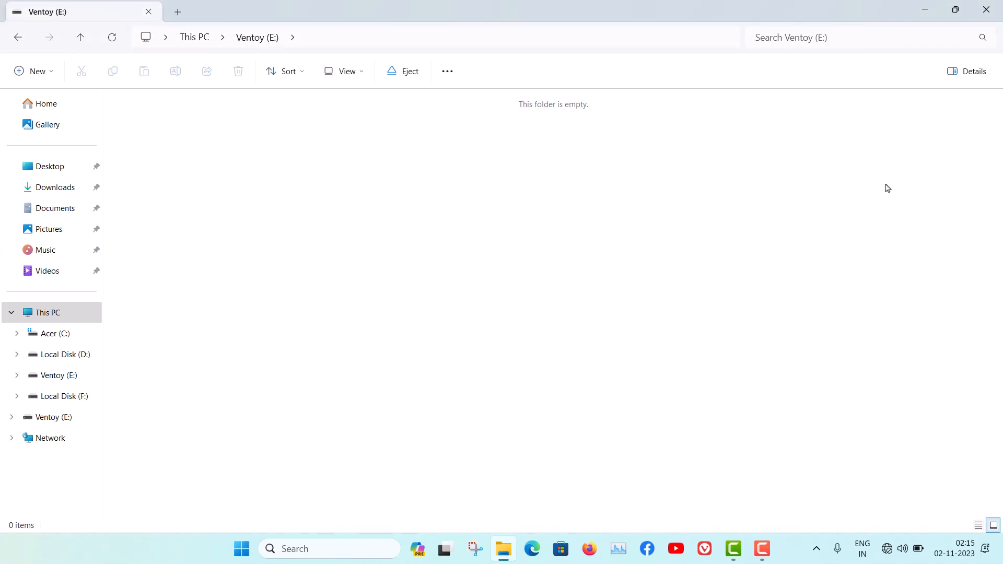
left_click(984, 8)
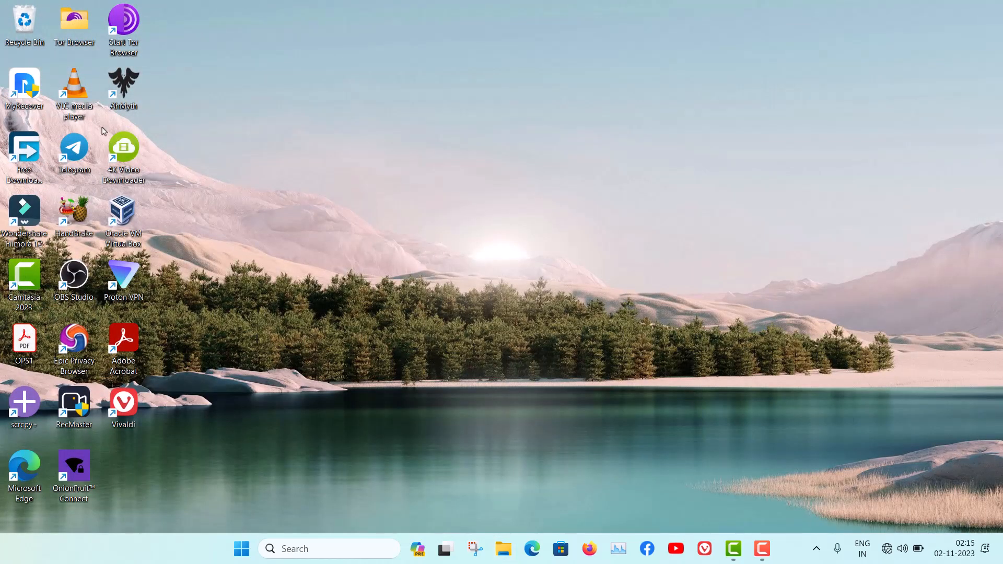
Launch MyRecover and scan the E: Ventoy drive for deleted data
double_click(28, 83)
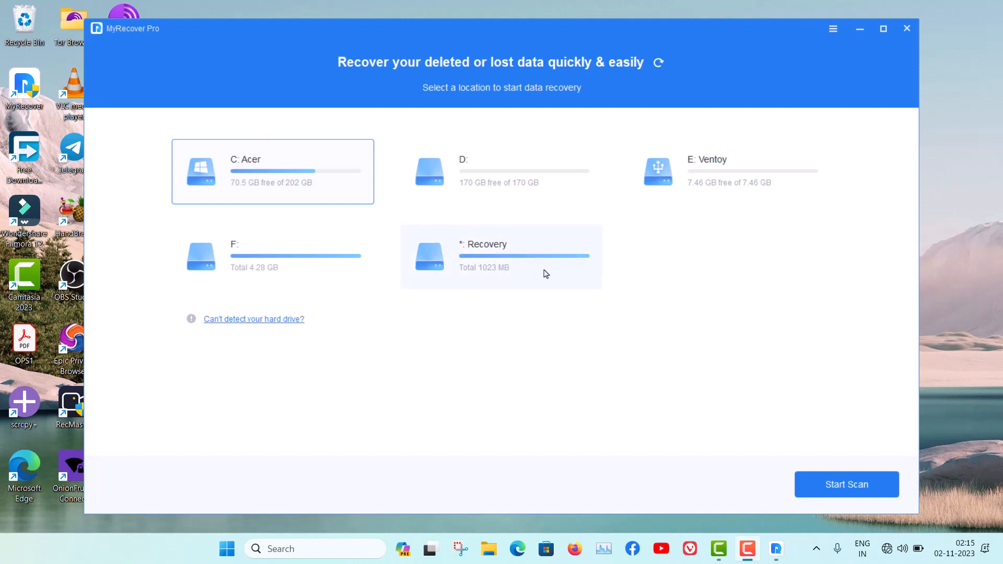
left_click(725, 188)
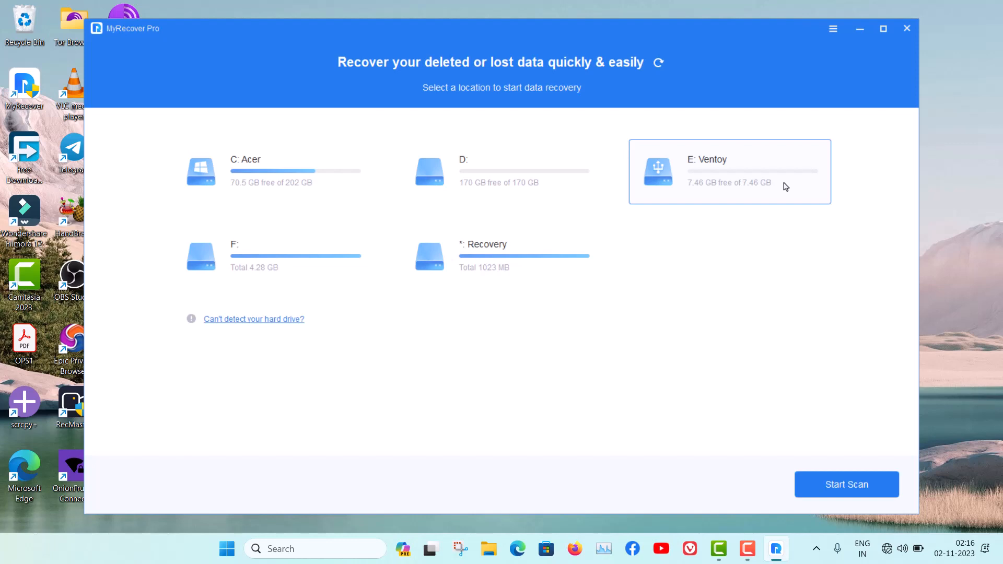
left_click(847, 494)
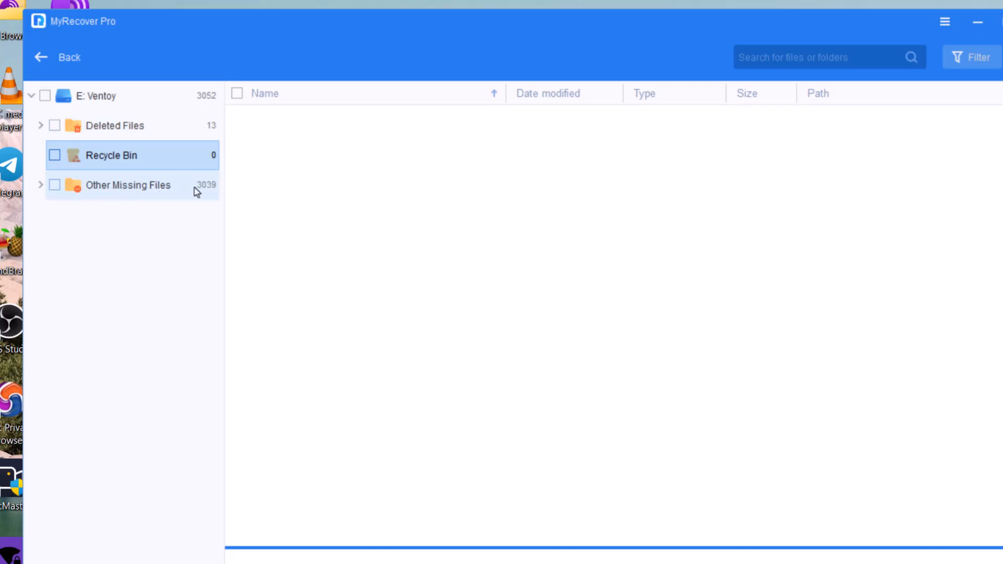
Check the categories under Other Missing Files, then open the E:\ folder under Deleted Files
left_click(40, 185)
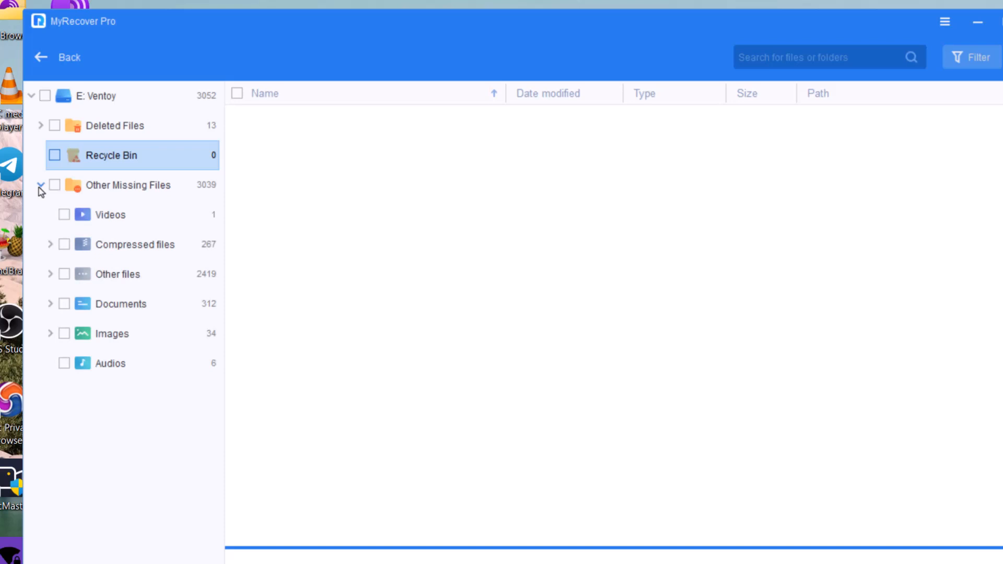
left_click(39, 186)
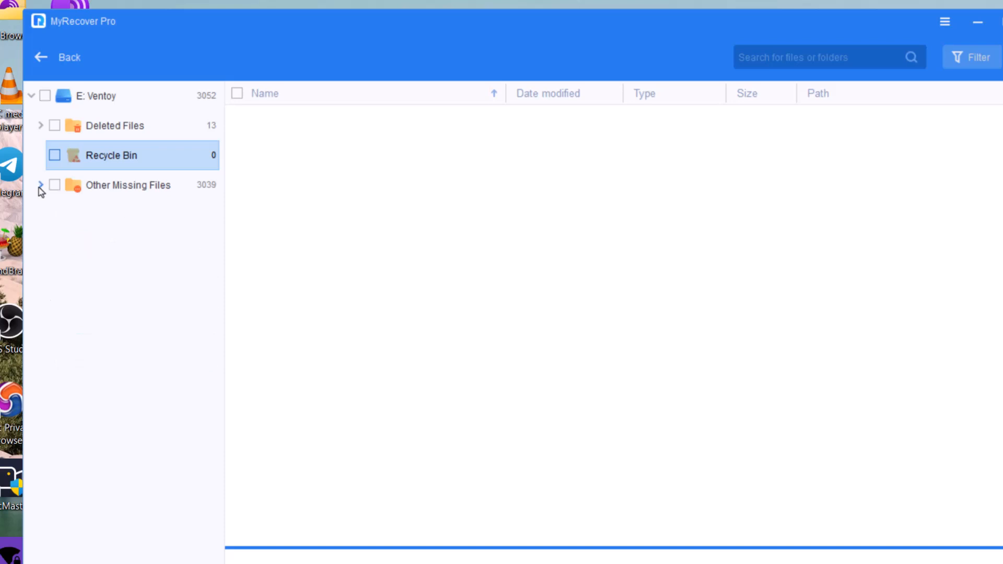
left_click(119, 127)
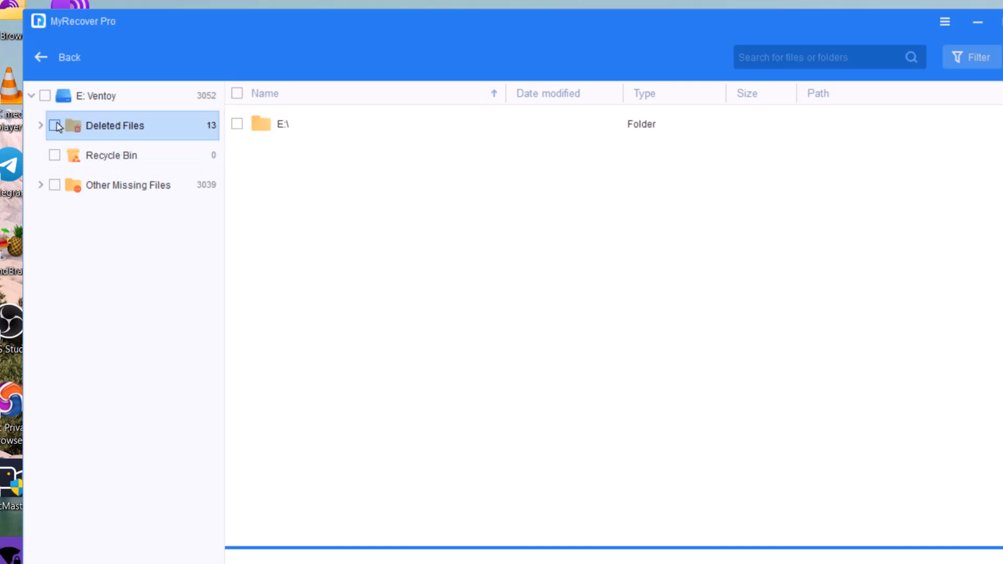
left_click(40, 125)
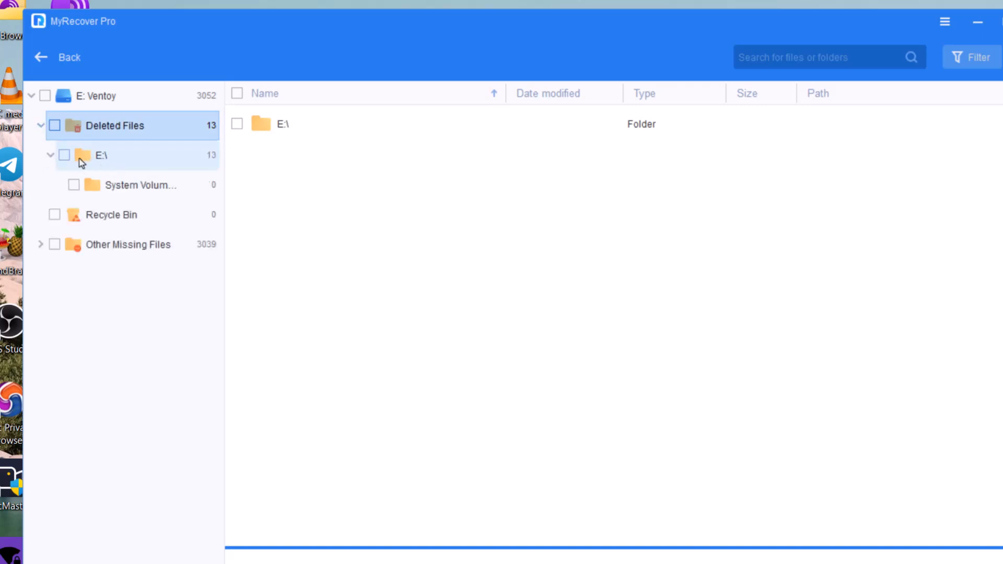
left_click(123, 161)
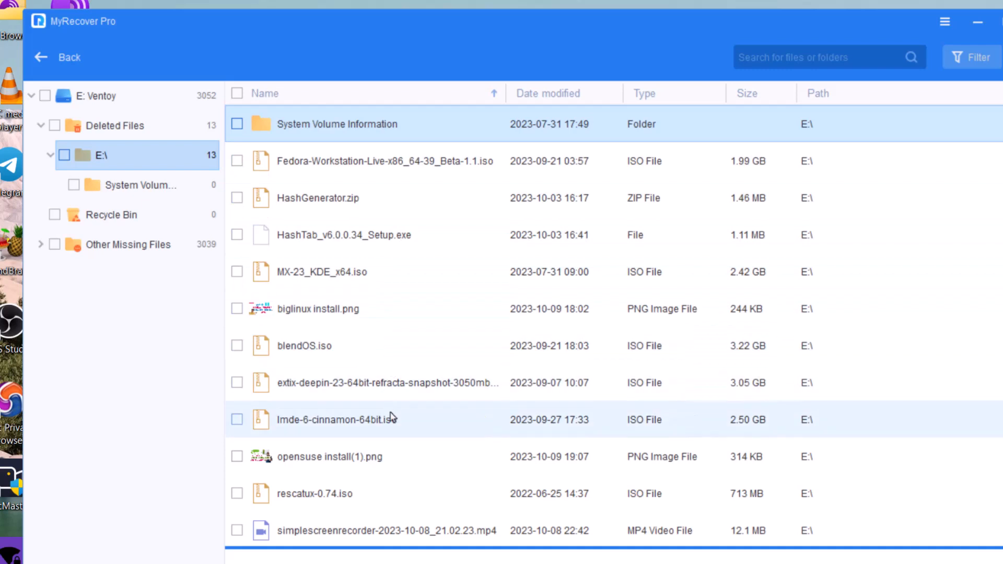
Review the deleted files and mark HashTab_v6.0.0.34_Setup.exe, MX-23_KDE_x64.iso, video.mp4, rescatux-0.74.iso and opensuse install(1).png for recovery
scroll(392, 414, "down", 1)
scroll(392, 415, "down", 1)
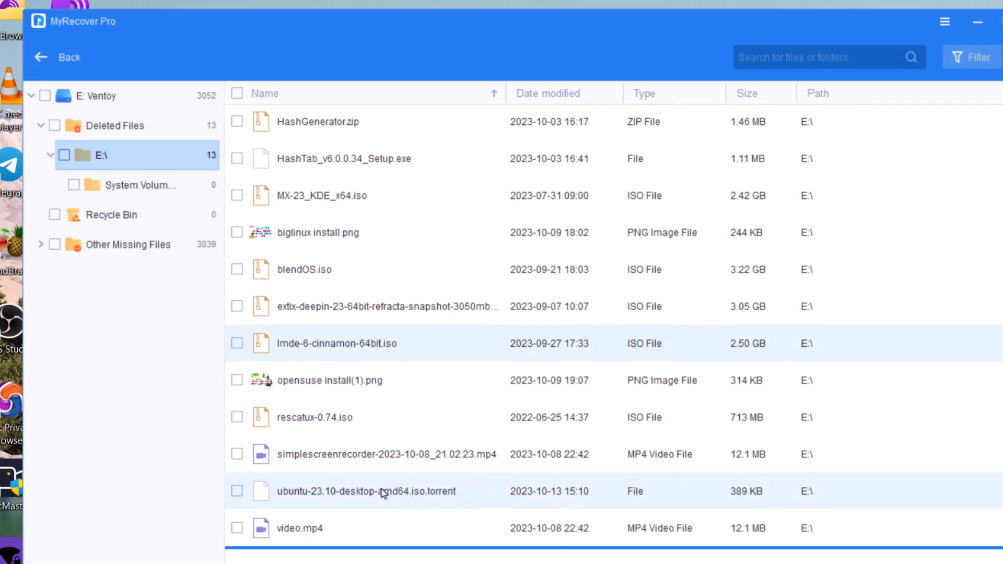
scroll(407, 492, "up", 2)
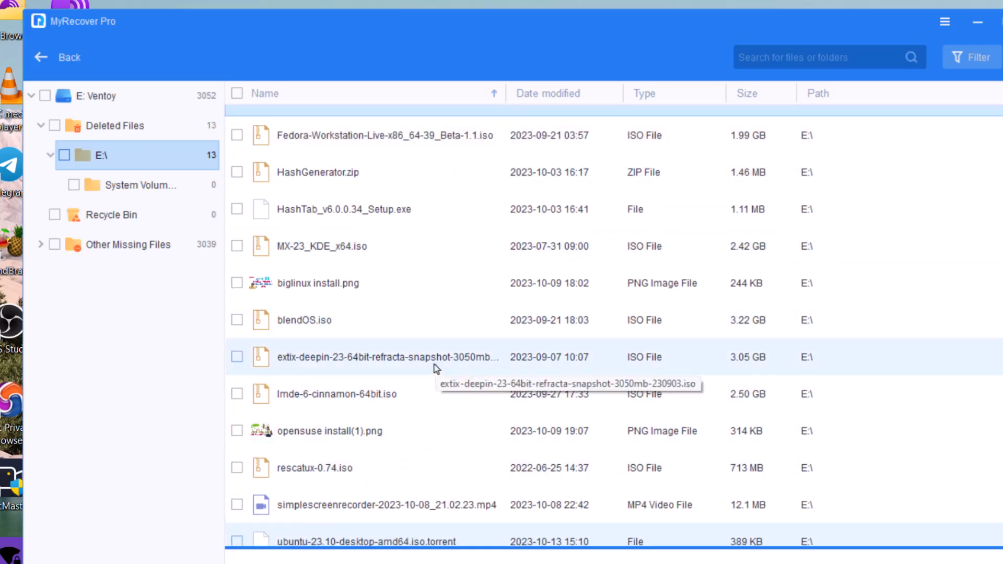
scroll(437, 368, "down", 1)
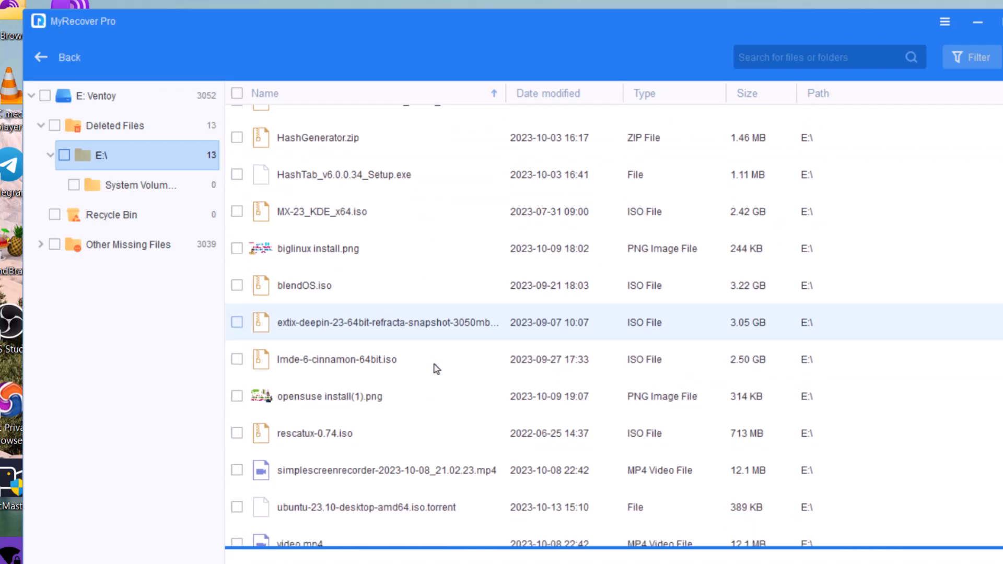
scroll(437, 369, "up", 1)
scroll(437, 369, "up", 2)
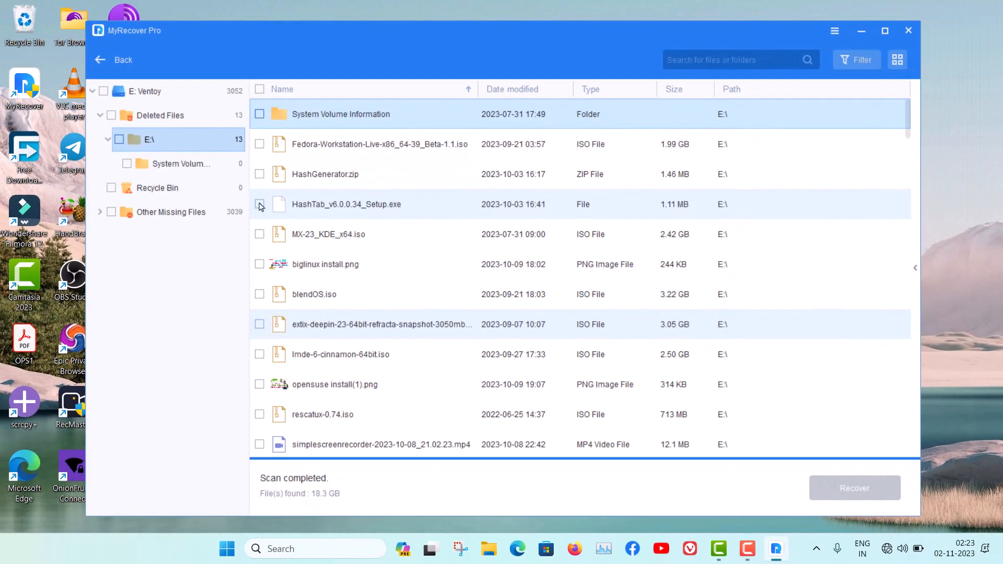
left_click(260, 204)
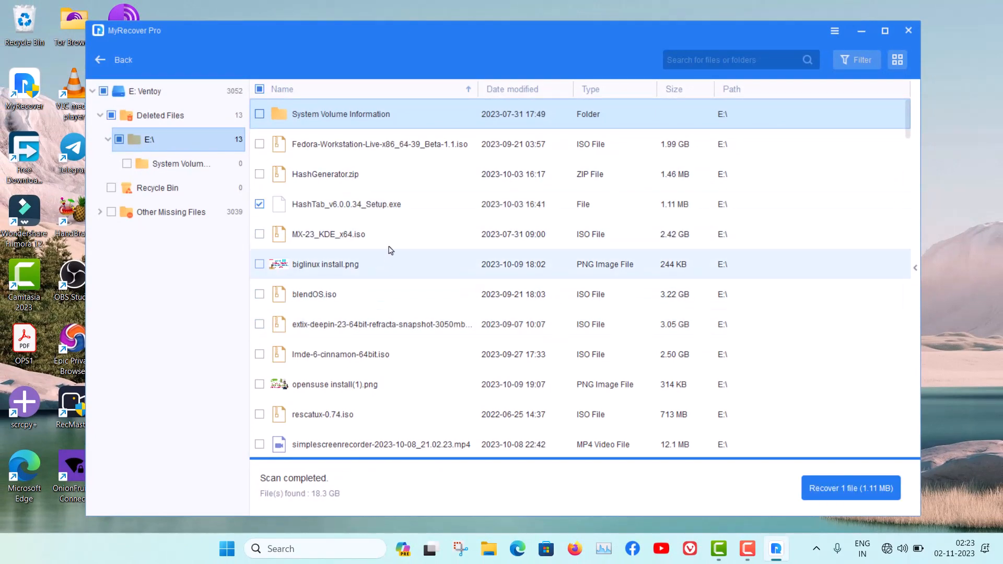
left_click(261, 236)
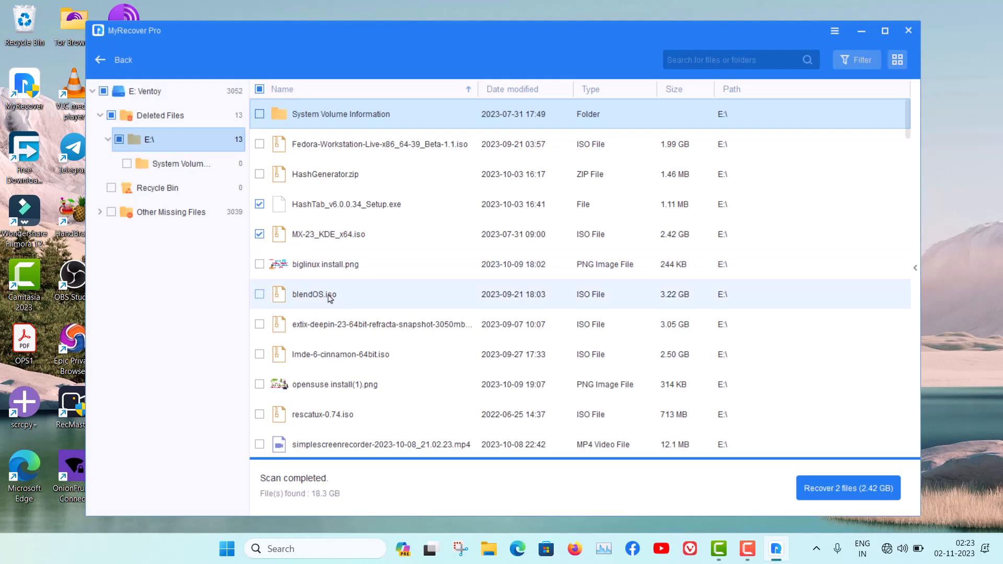
scroll(330, 298, "down", 1)
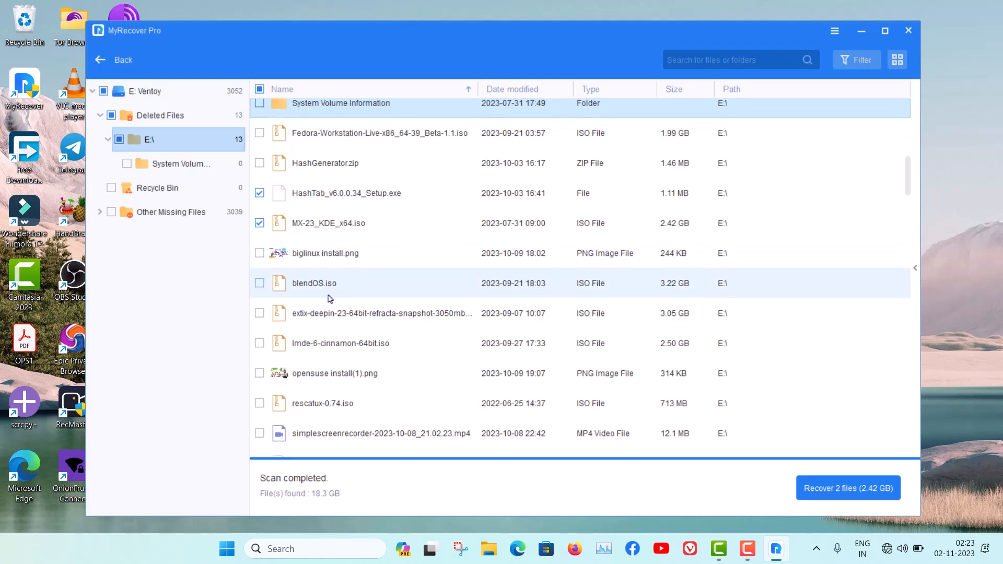
scroll(330, 299, "down", 2)
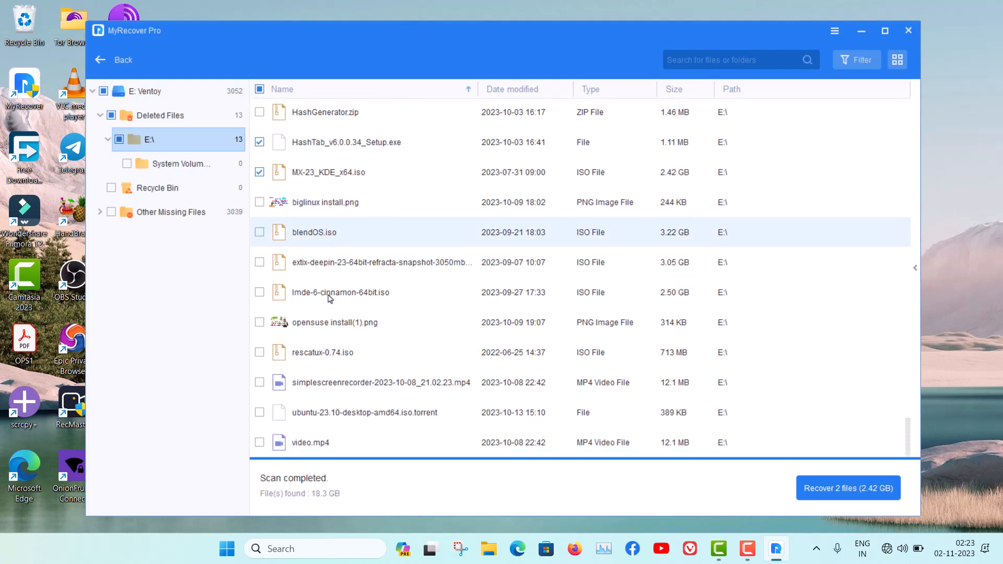
left_click(260, 443)
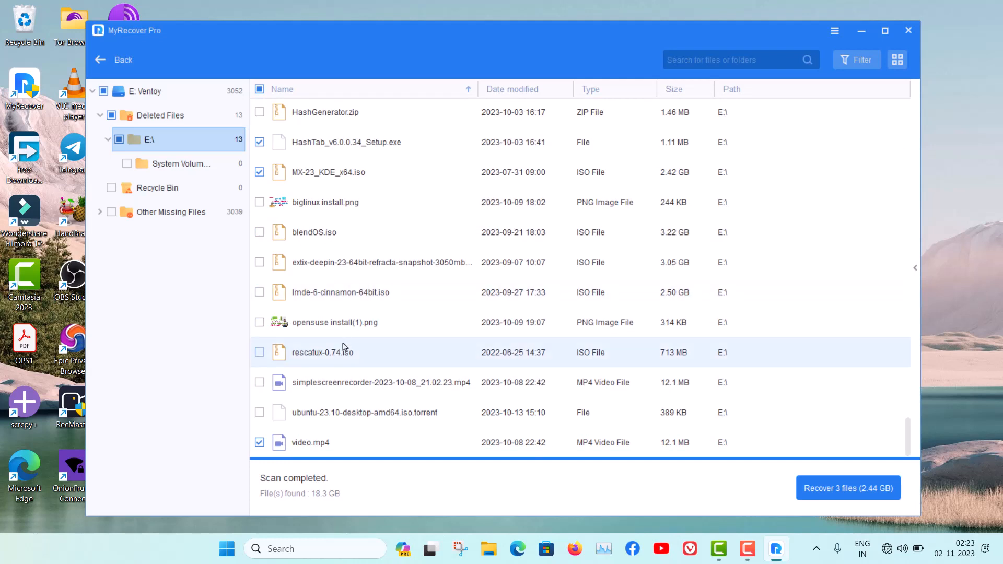
left_click(260, 354)
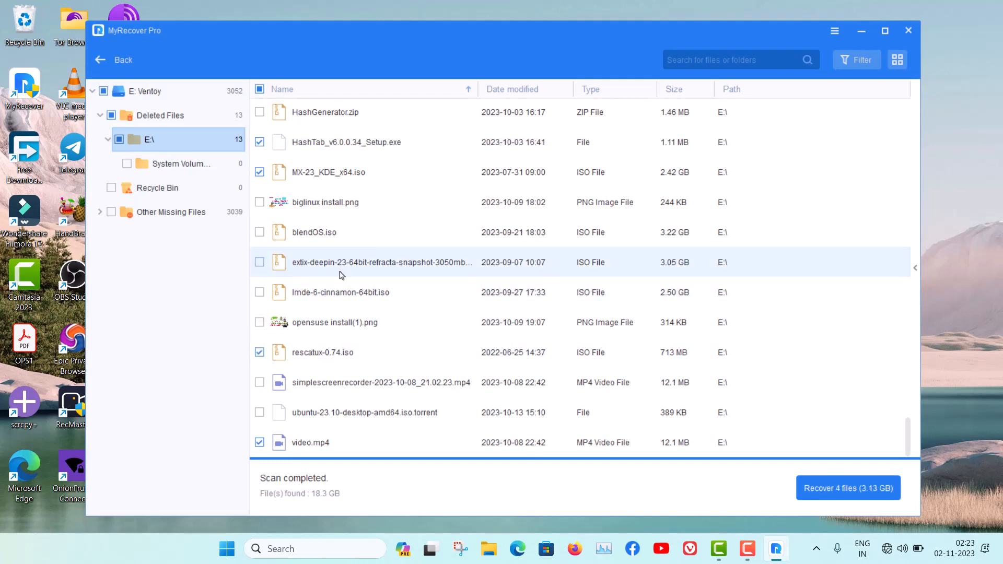
left_click(259, 323)
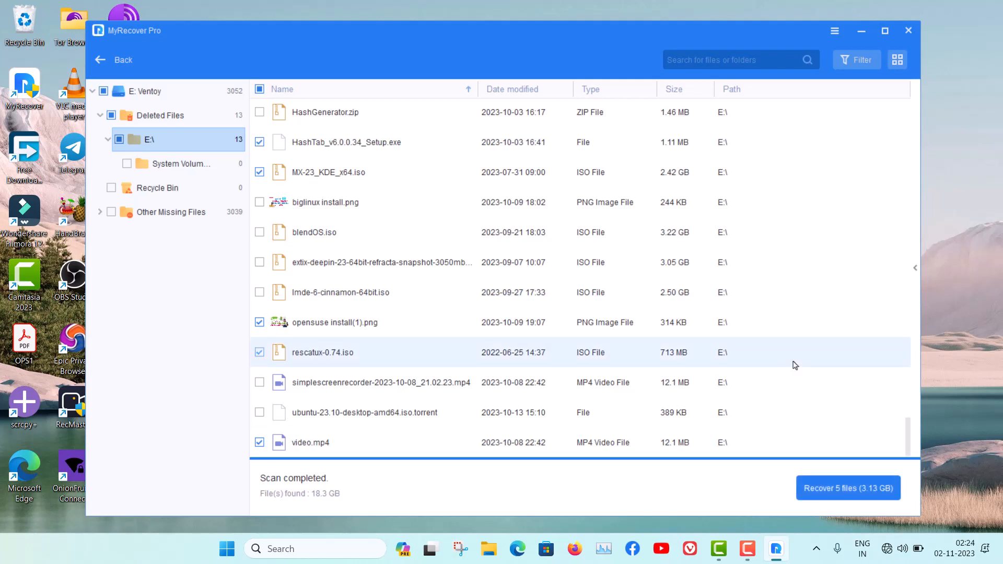
Recover the five marked files into the RECOVERED FILES folder on Local Disk (D:) and dismiss the completion dialog
scroll(795, 365, "up", 1)
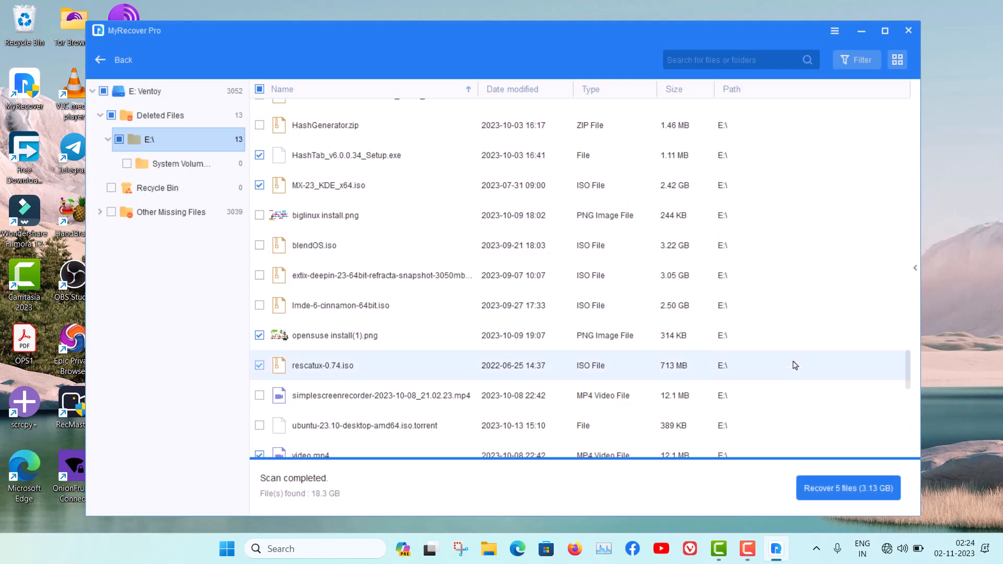
left_click(847, 496)
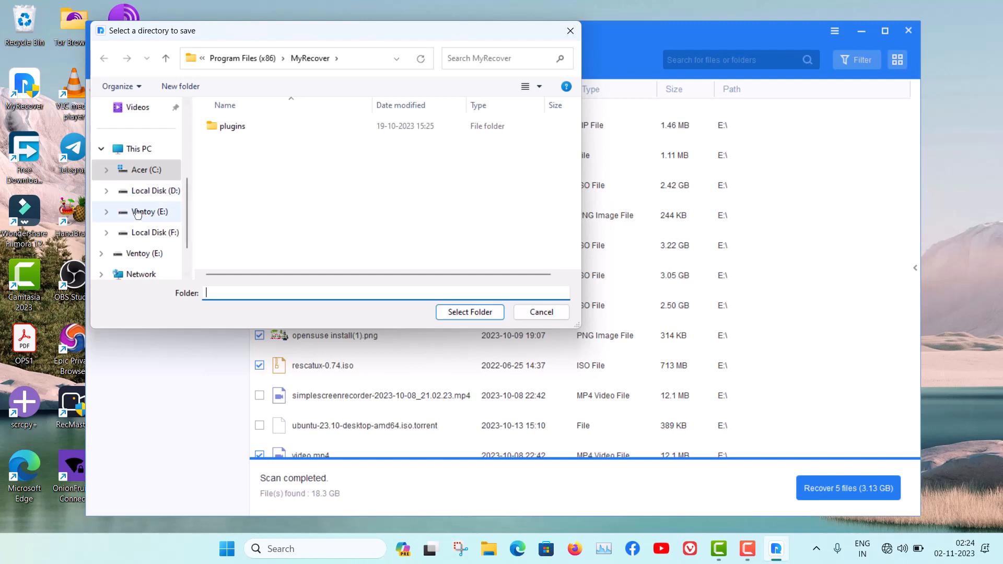
left_click(154, 234)
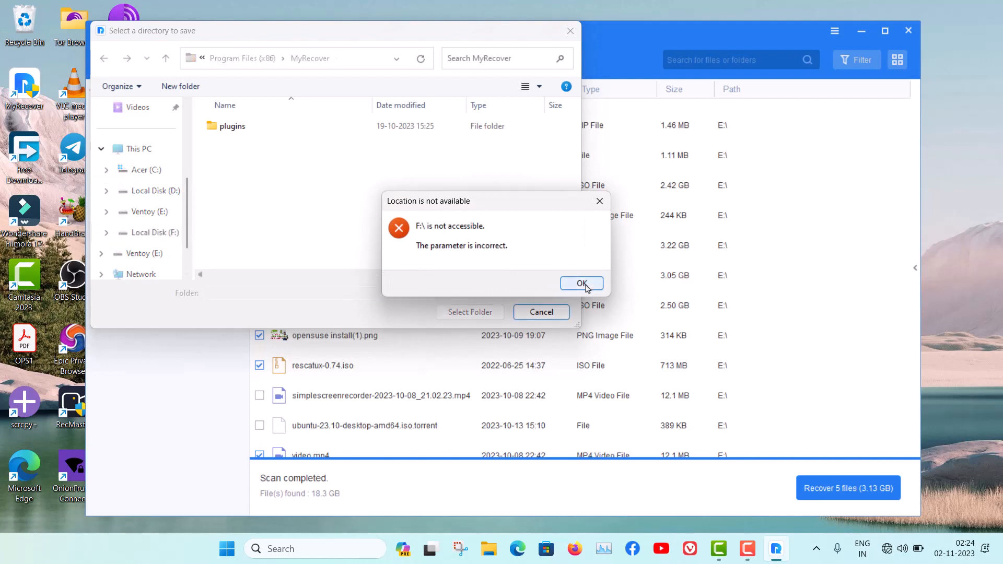
left_click(582, 284)
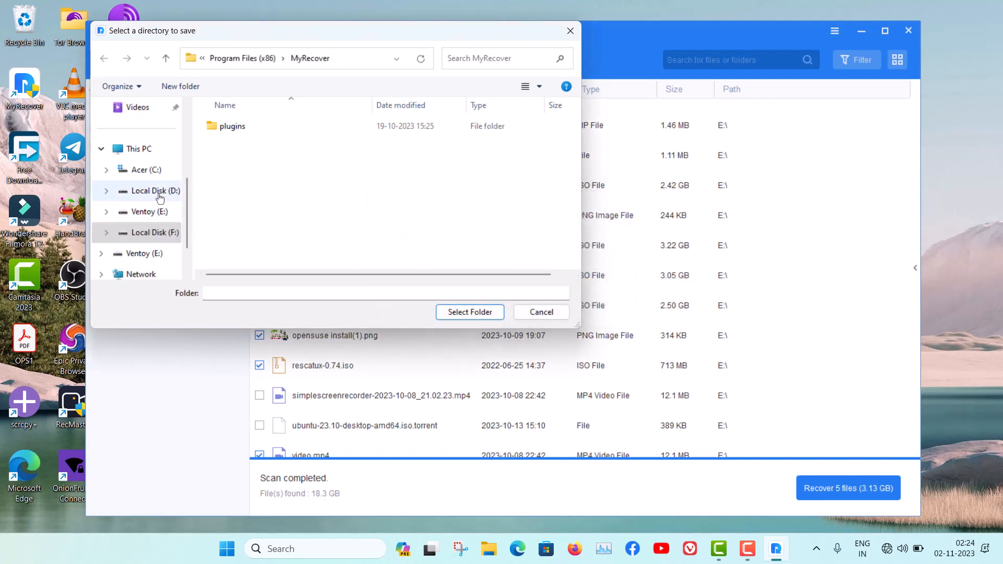
left_click(155, 191)
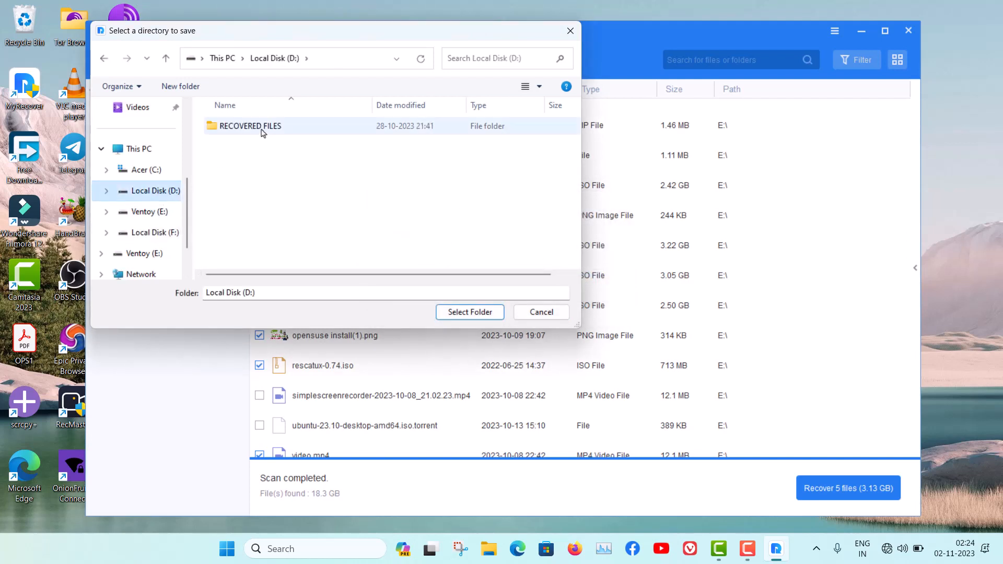
left_click(261, 131)
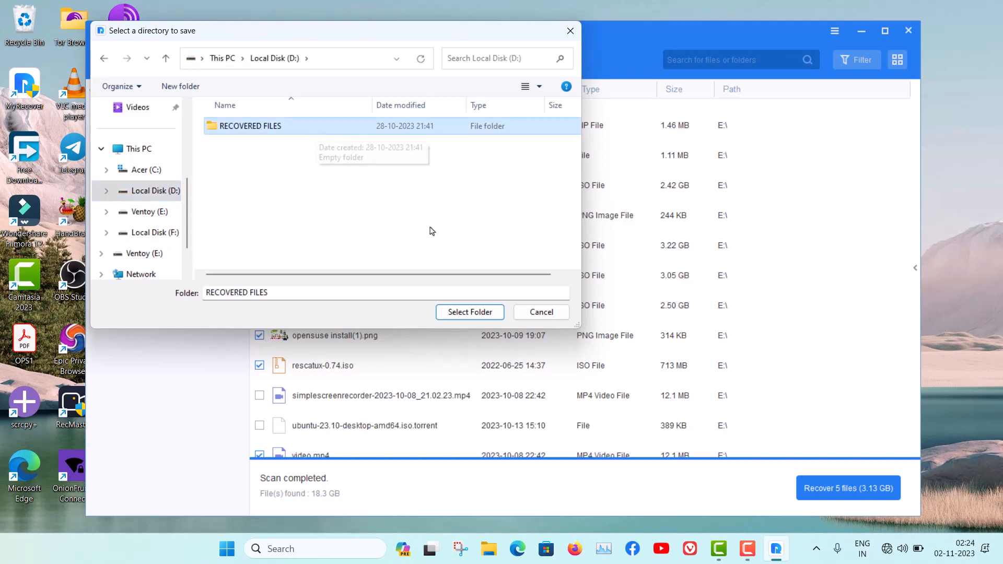
left_click(458, 314)
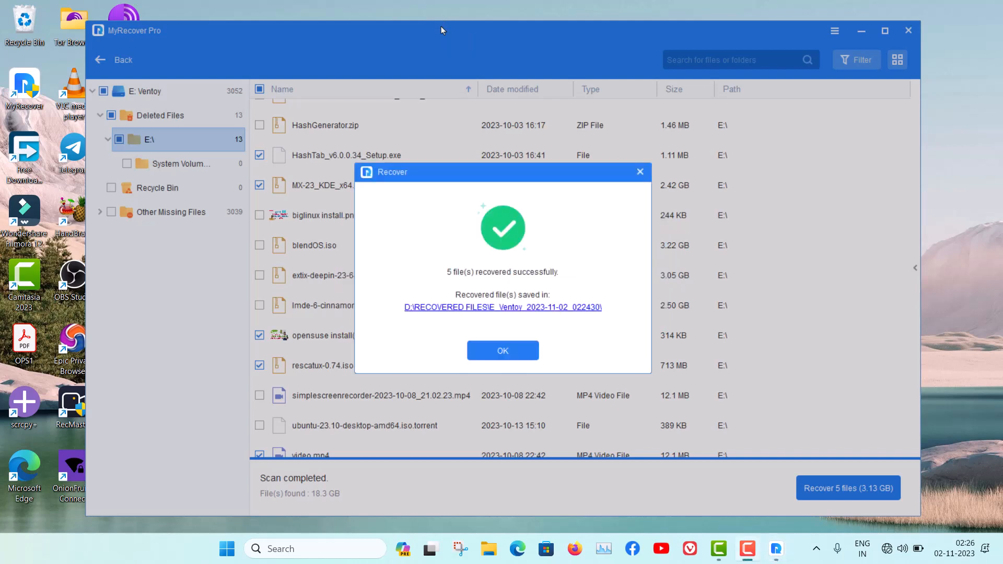
left_click(503, 352)
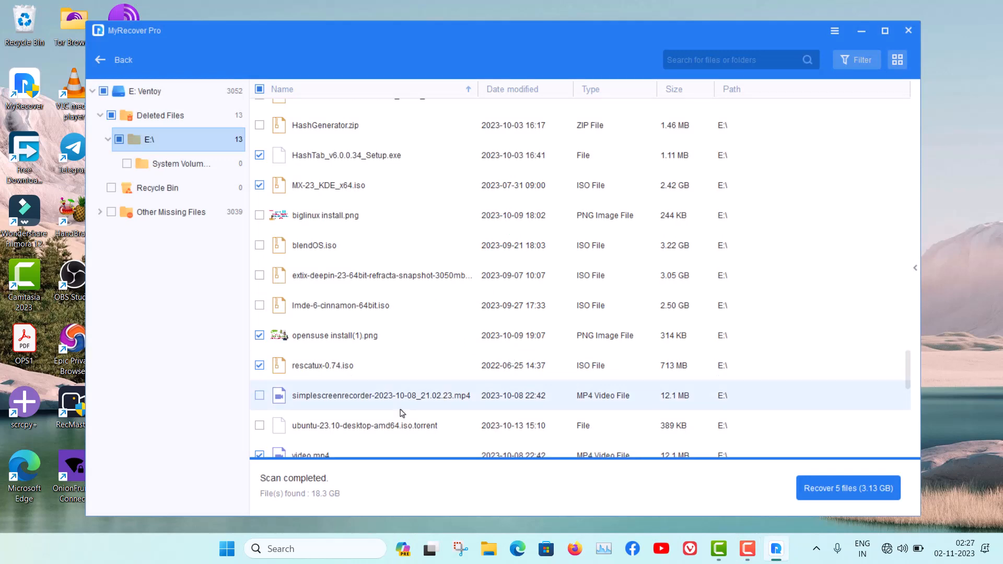
Switch to File Explorer and browse RECOVERED FILES on Local Disk (D:) down to the E folder inside the recovered Deleted Files
left_click(490, 548)
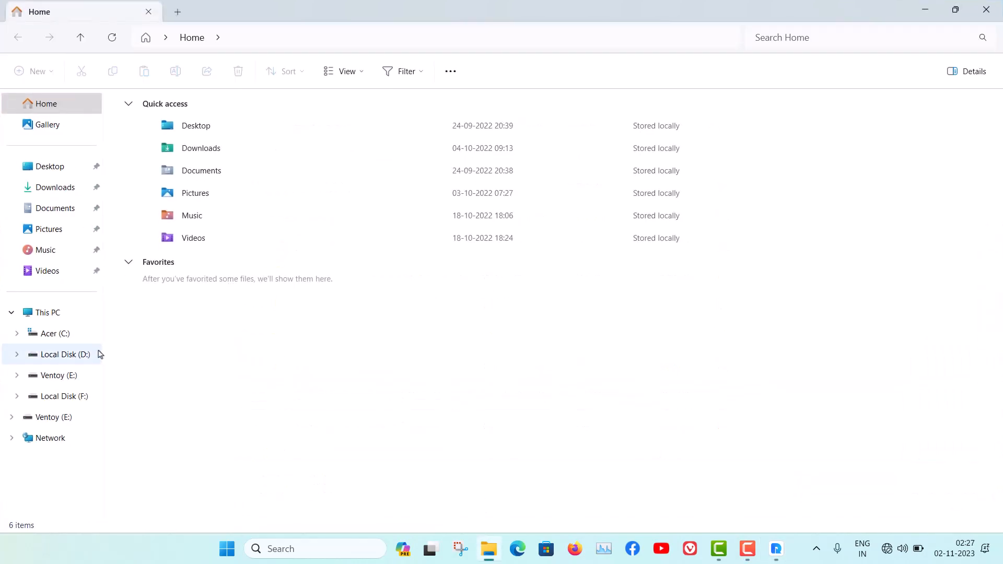
left_click(88, 358)
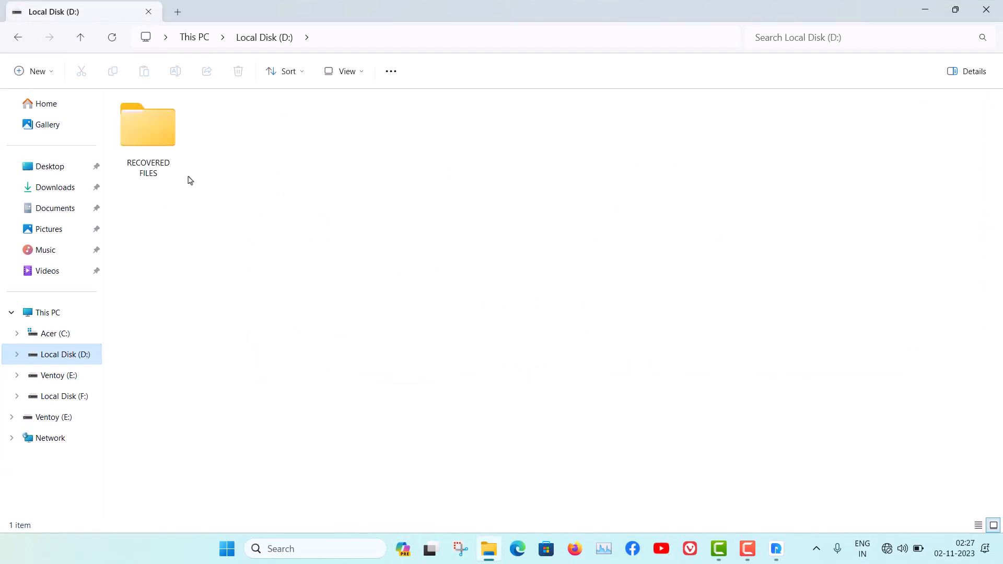
double_click(143, 143)
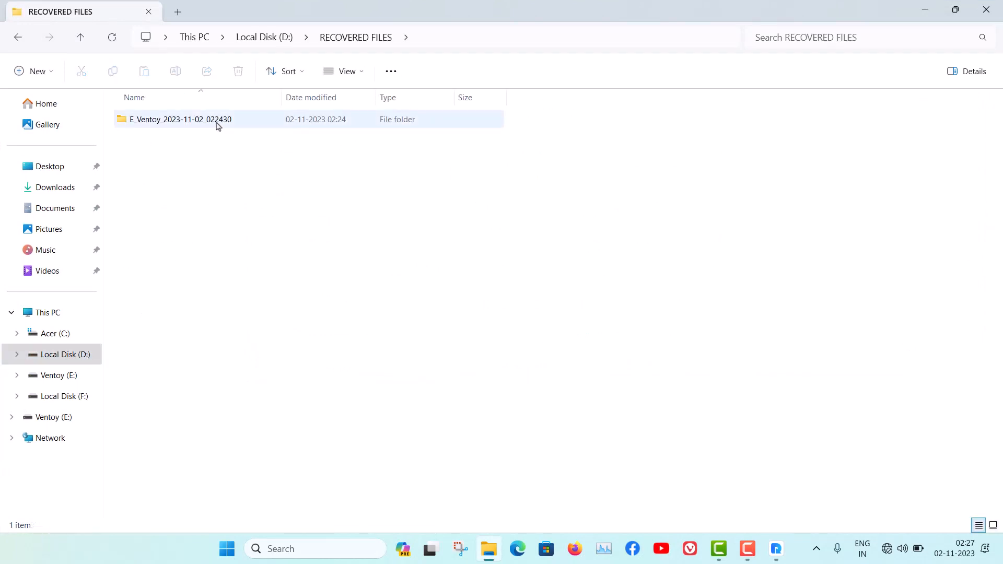
double_click(224, 123)
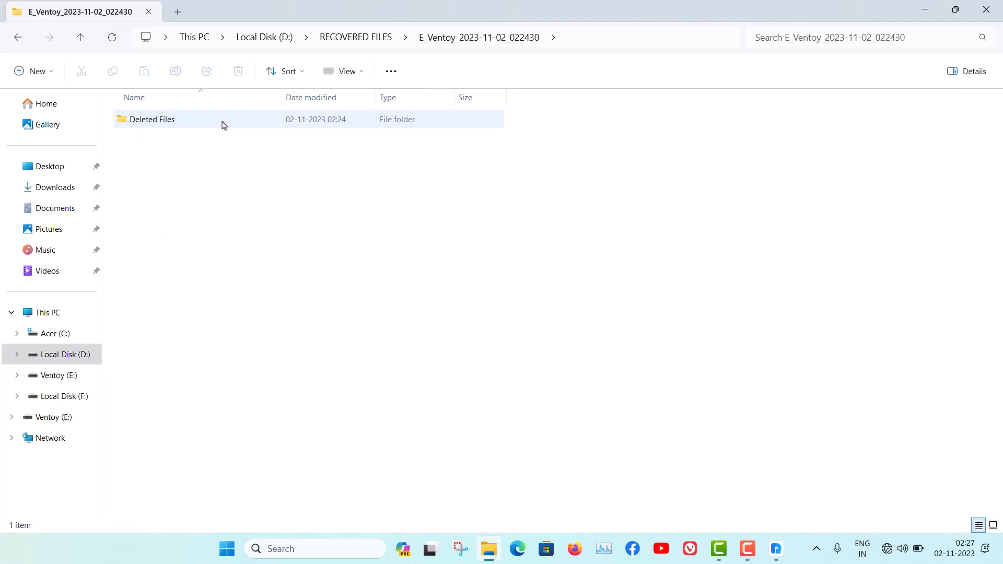
double_click(224, 124)
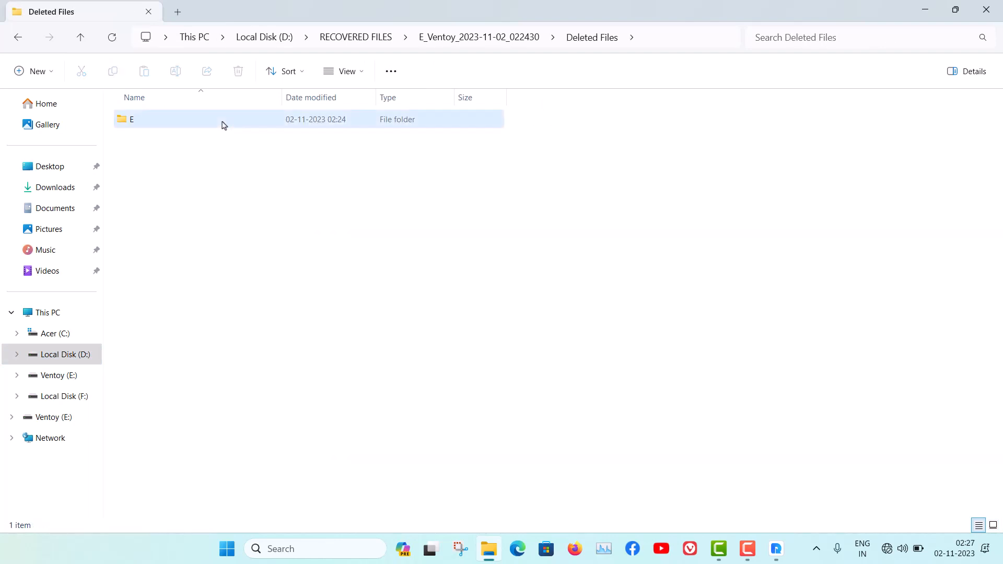
double_click(224, 124)
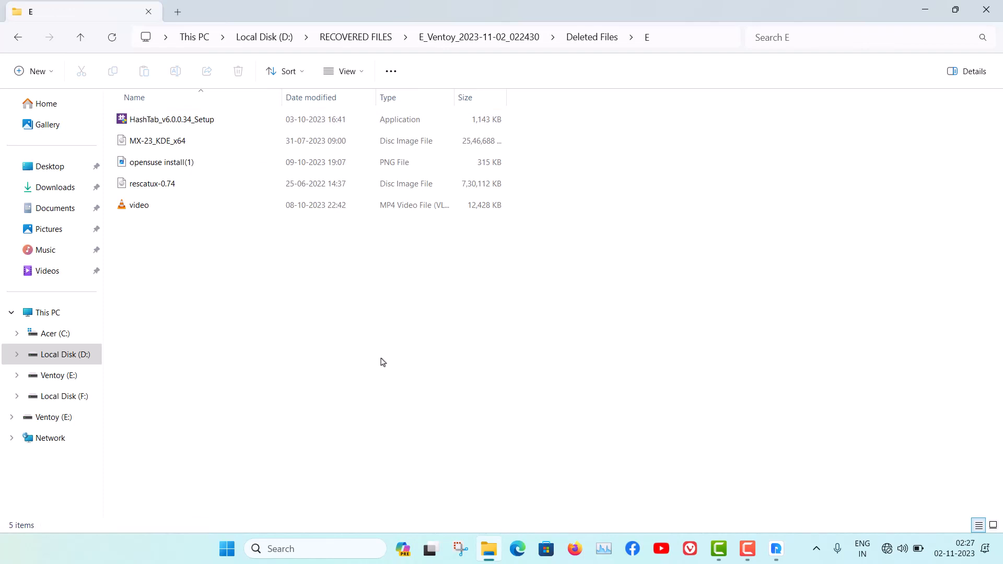
Check the recovered files by viewing the opensuse install(1) image, then close the image viewer
left_click(243, 146)
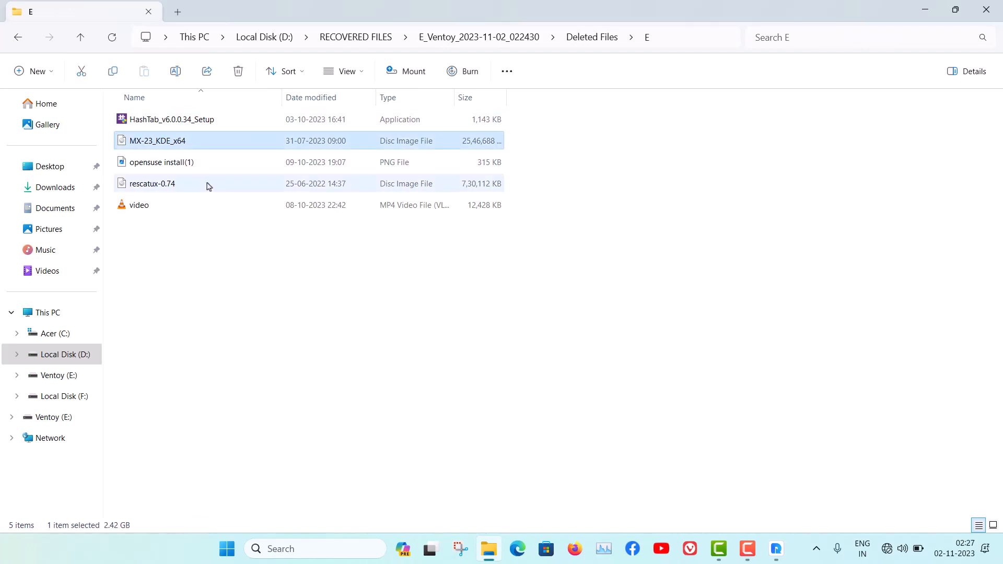
left_click(178, 205)
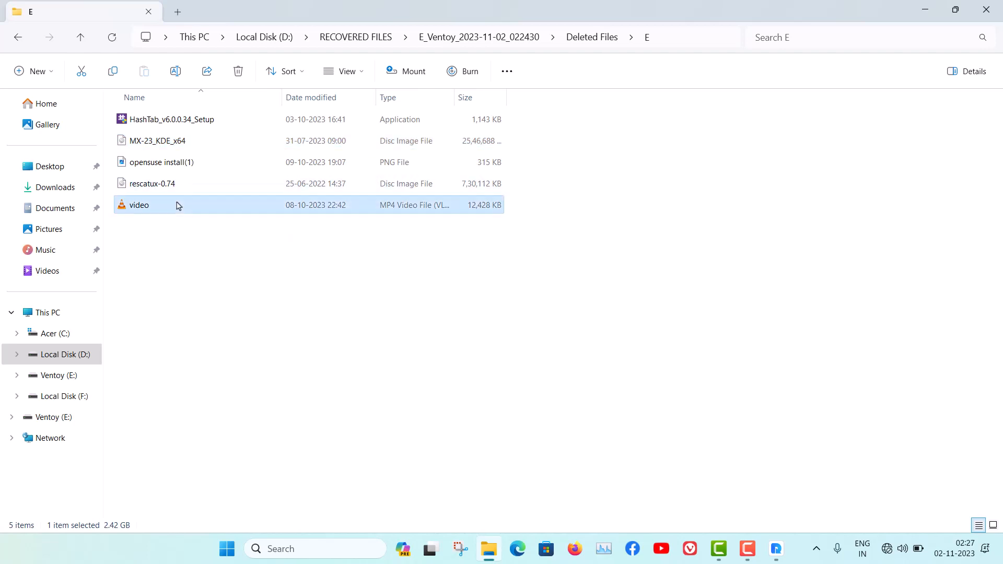
left_click(186, 161)
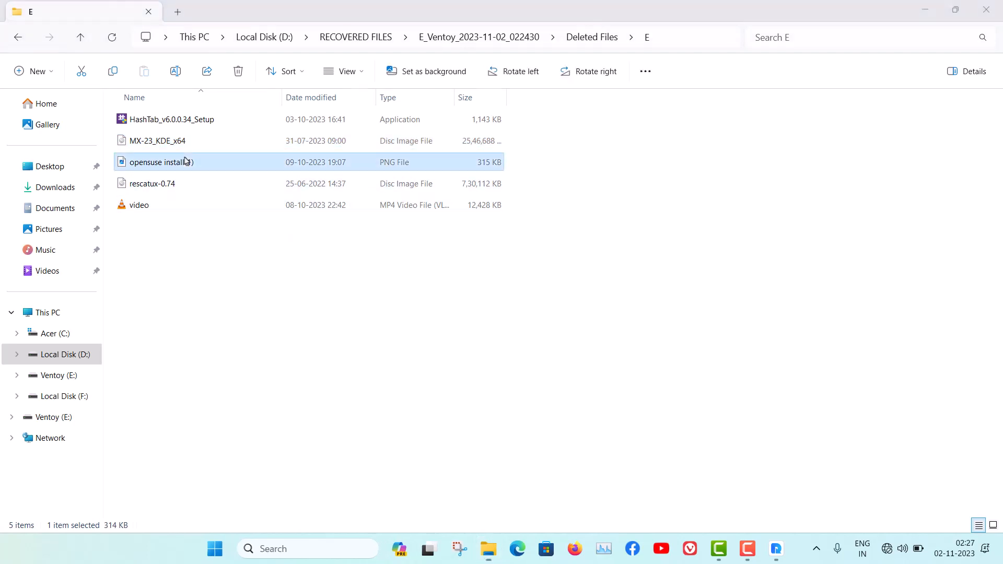
double_click(186, 162)
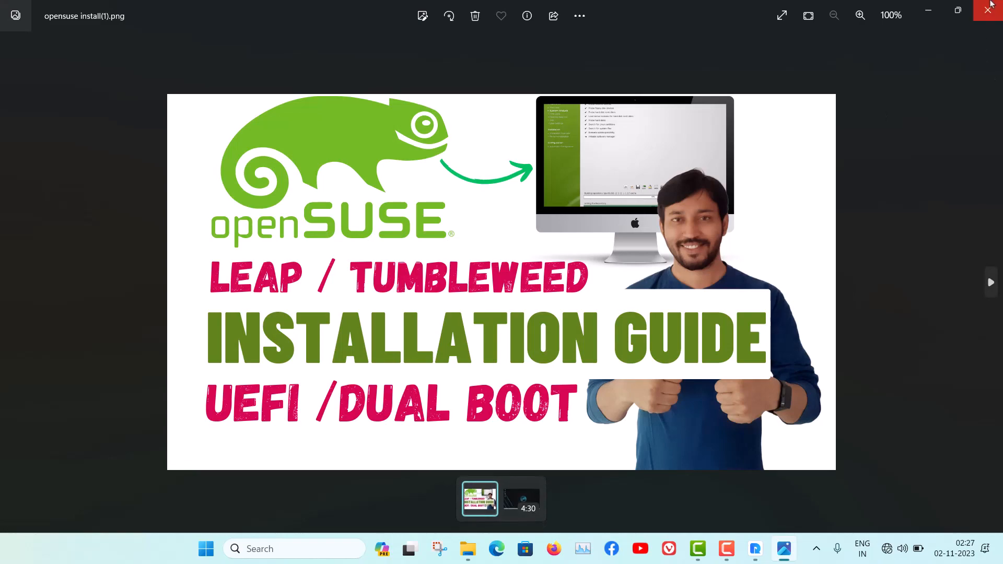
left_click(988, 10)
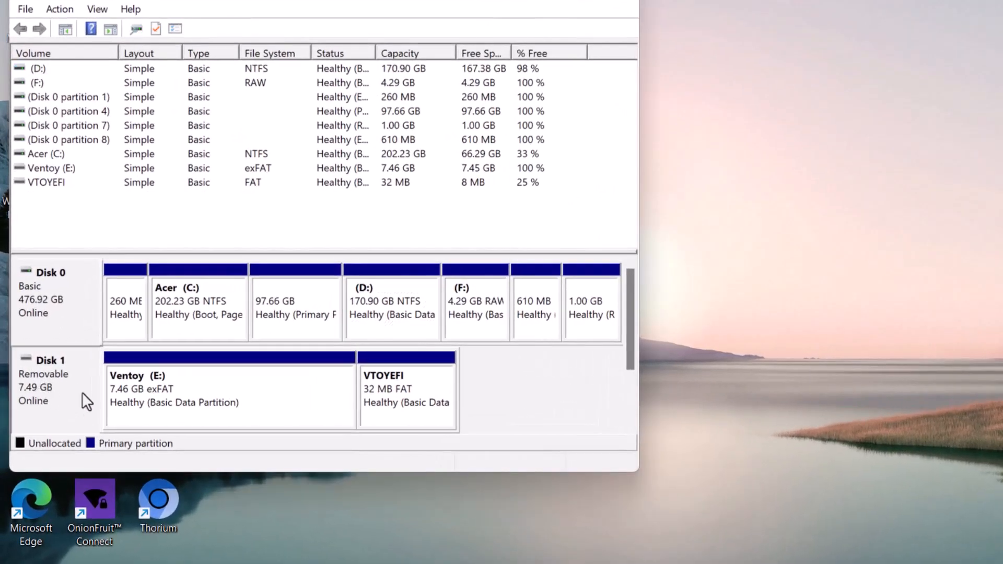
In Disk Management, examine the Ventoy (E:) and VTOYEFI partitions on Disk 1 and the actions available for VTOYEFI
left_click(272, 399)
left_click(391, 393)
left_click(242, 396)
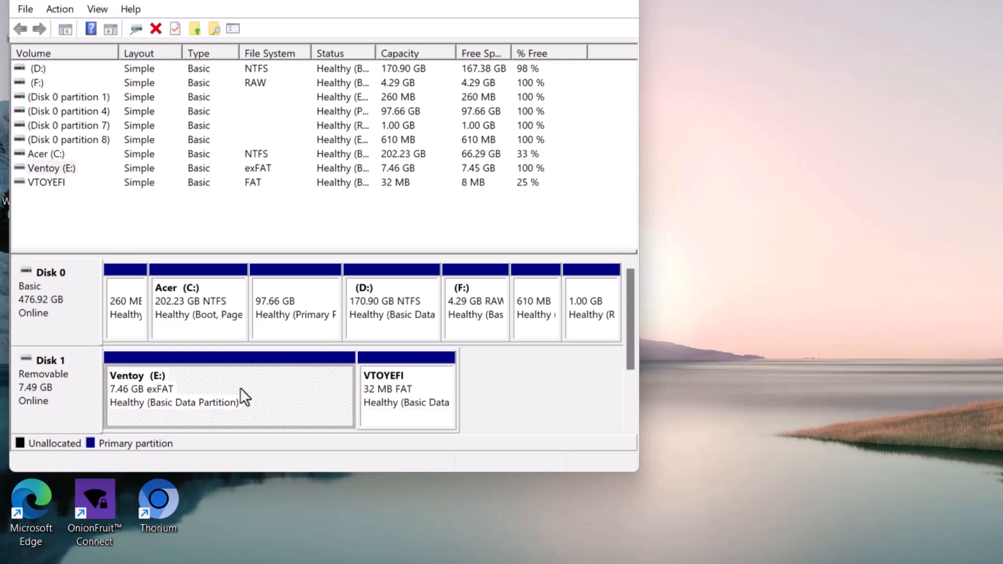
left_click(407, 401)
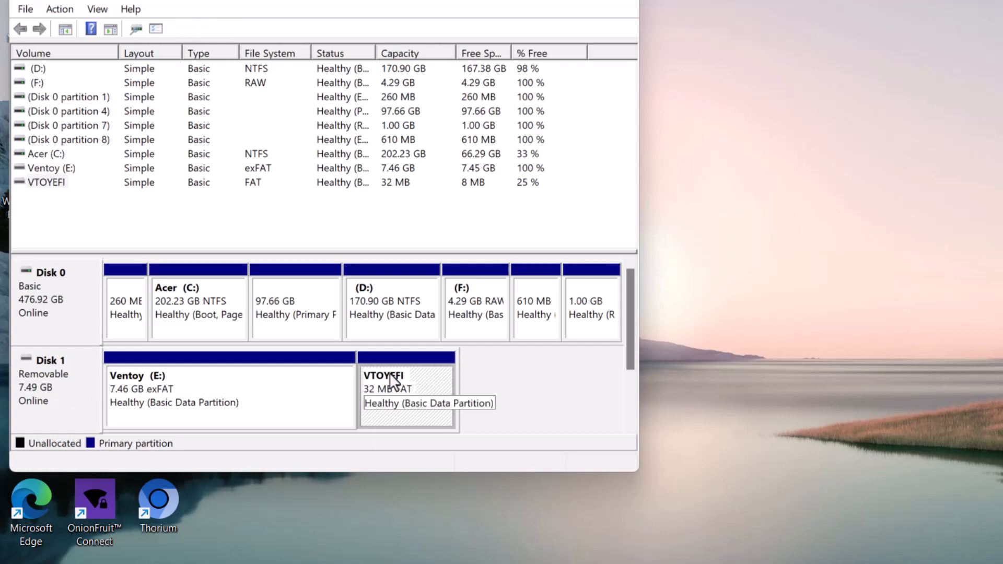
left_click(217, 402)
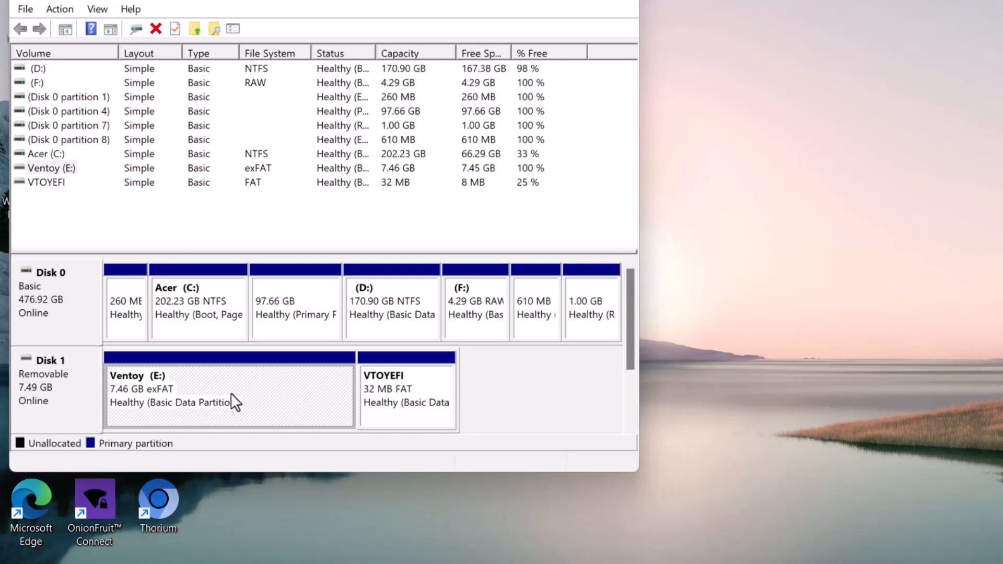
right_click(394, 387)
left_click(547, 408)
left_click(422, 406)
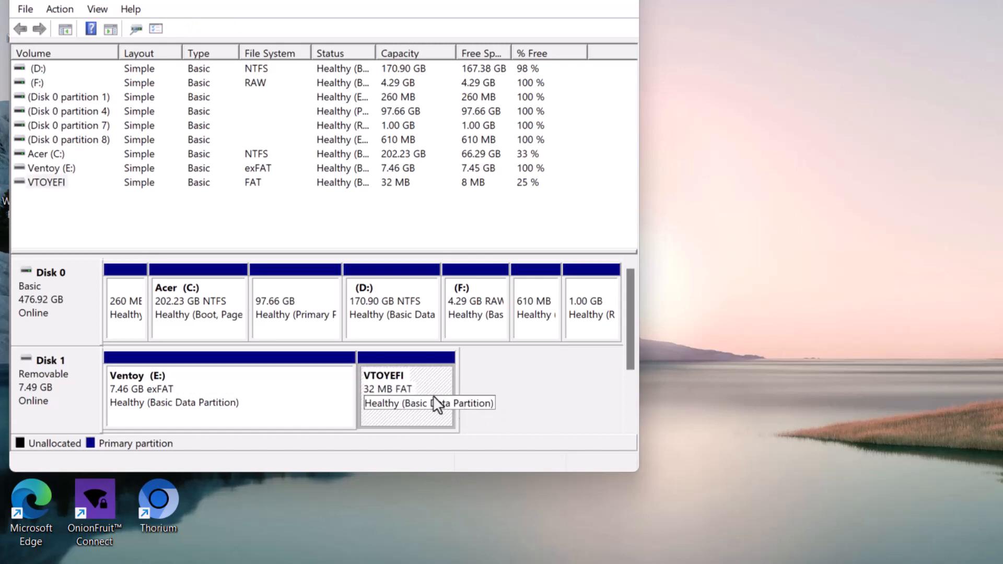
right_click(412, 383)
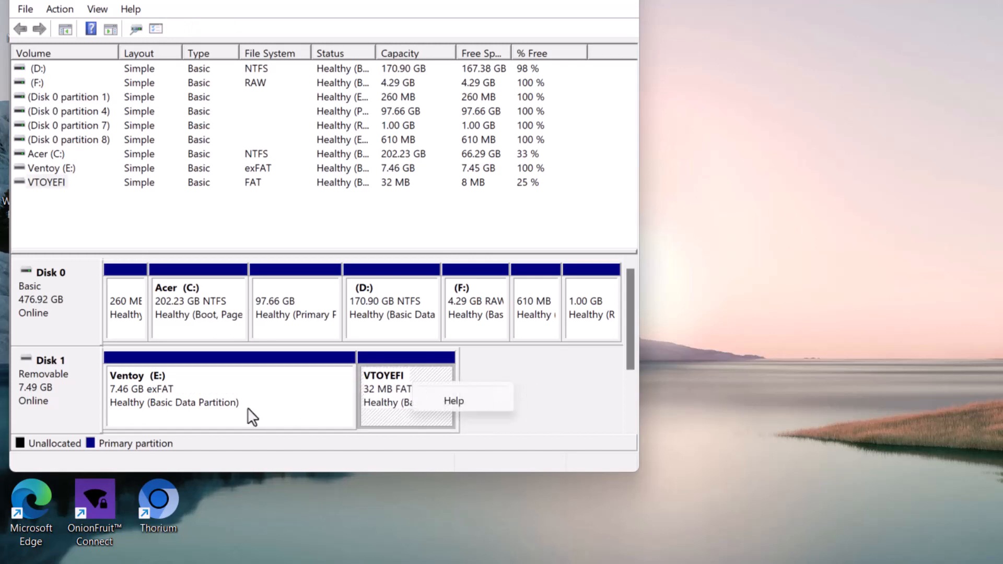
Delete the Ventoy (E:) volume on Disk 1 and confirm erasing its data
left_click(227, 405)
right_click(227, 405)
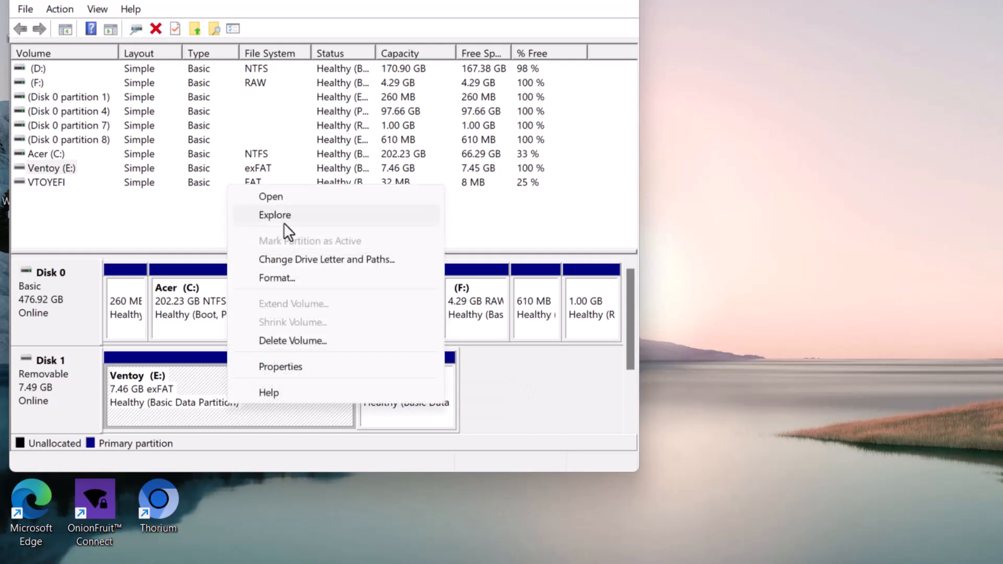
left_click(321, 341)
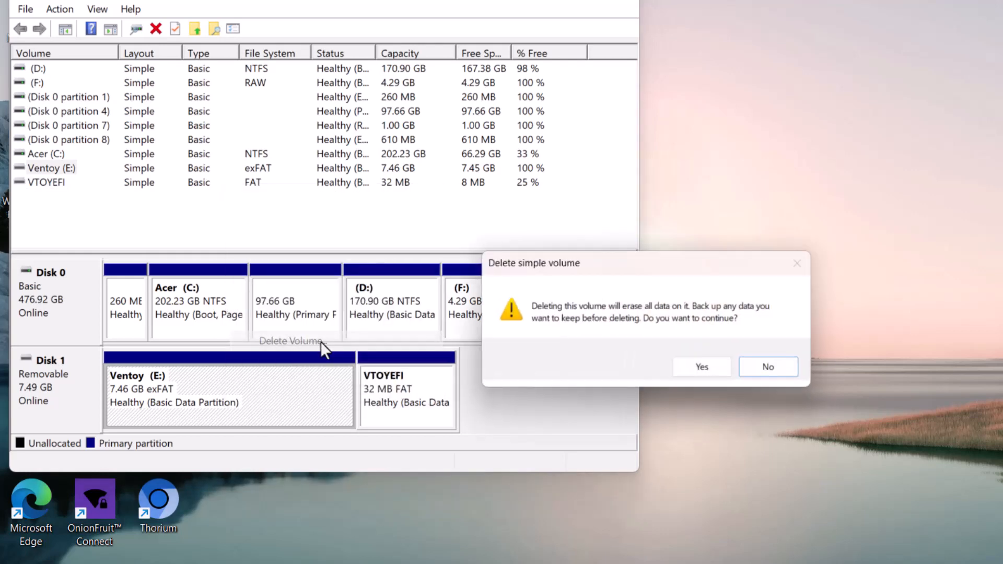
left_click(708, 370)
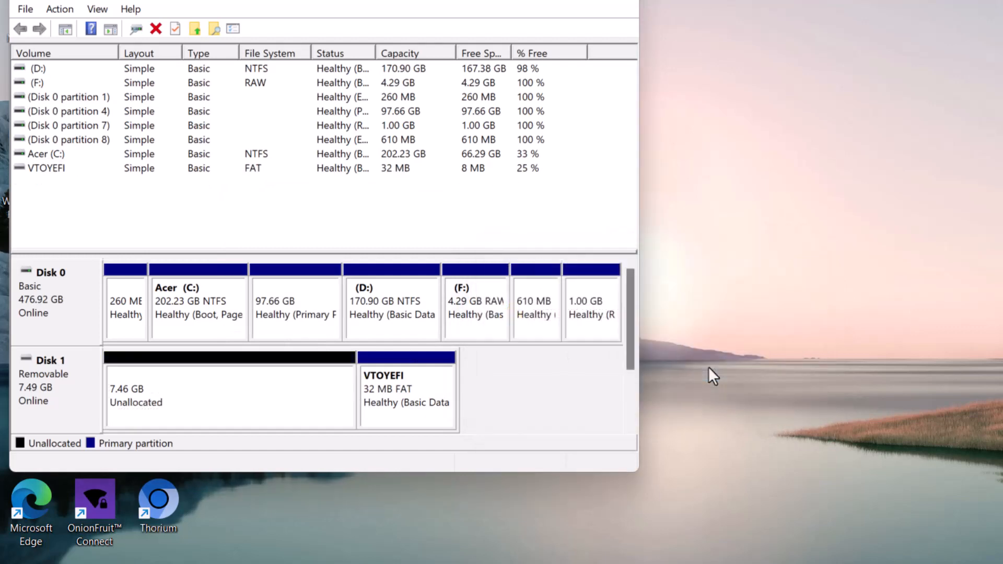
Start a new simple volume in Disk 1's unallocated space, accepting the 7640 MB size and drive letter E
left_click(201, 385)
right_click(201, 386)
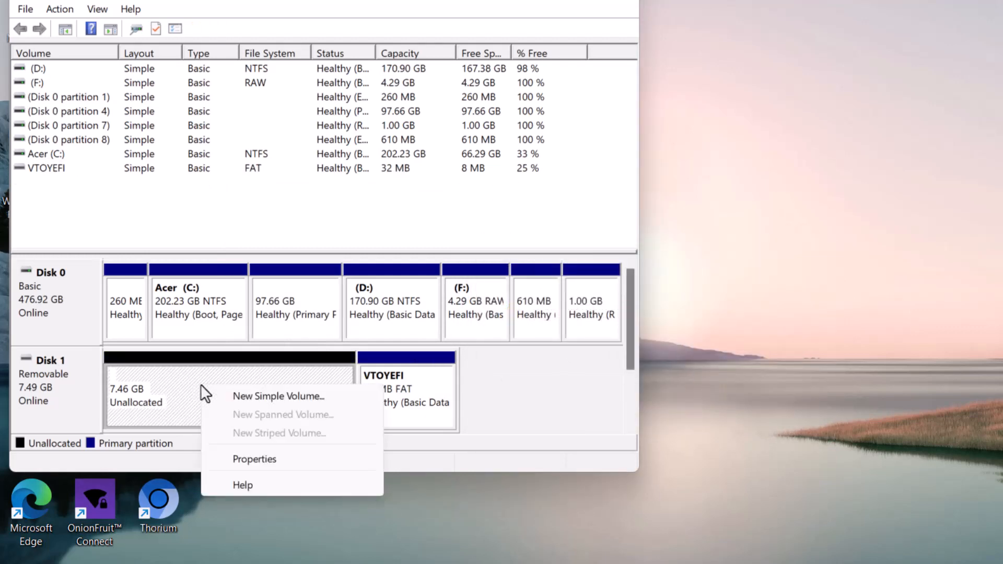
left_click(265, 397)
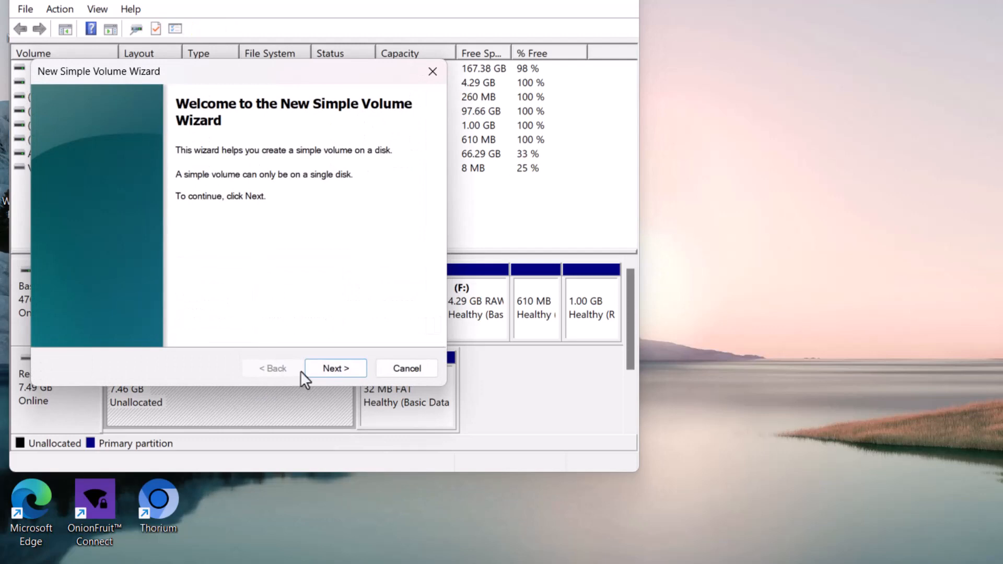
left_click(332, 371)
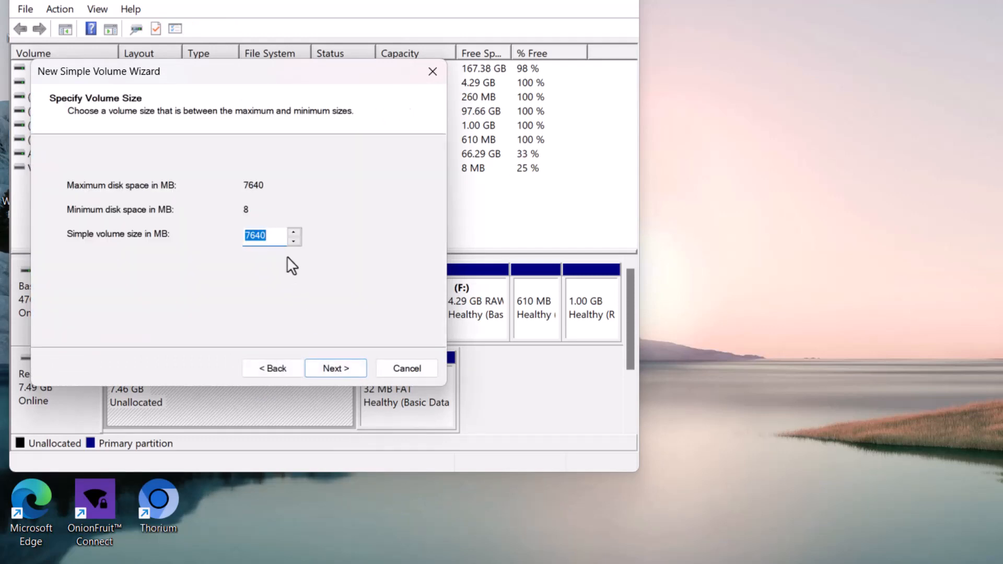
left_click(339, 370)
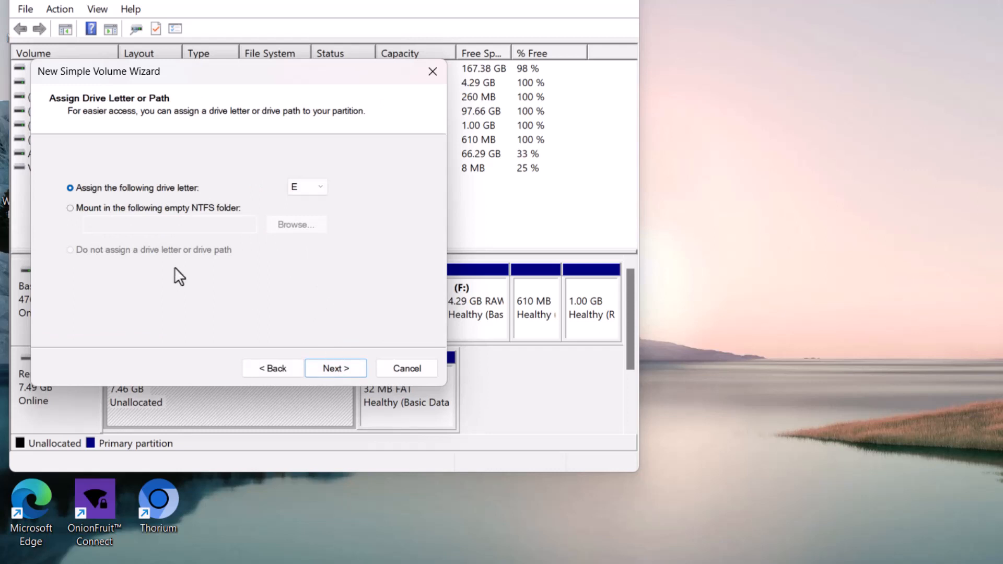
left_click(334, 369)
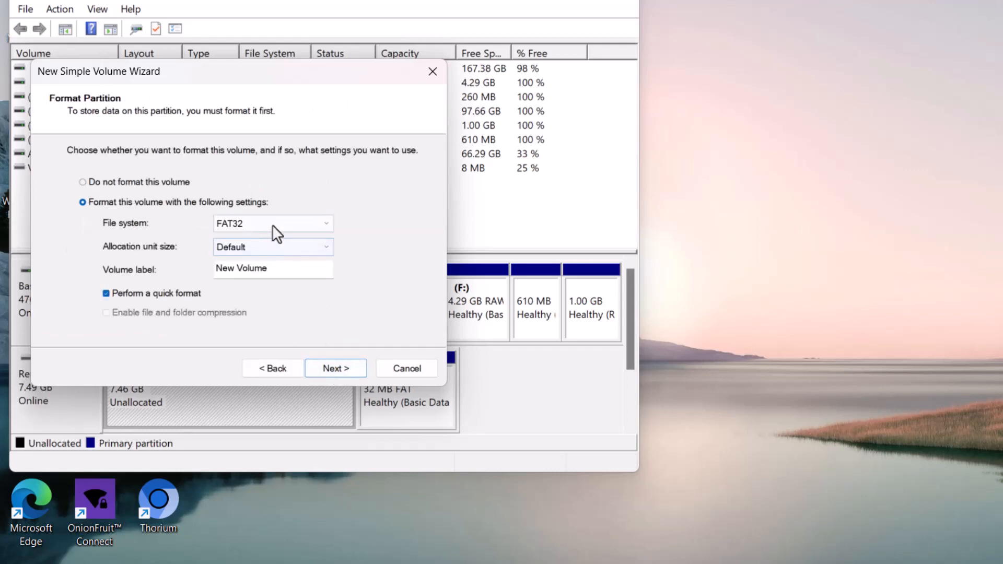
Format the new Disk 1 volume as FAT32 with default allocation size, label VENTOY and quick format, and complete the volume creation
left_click(293, 227)
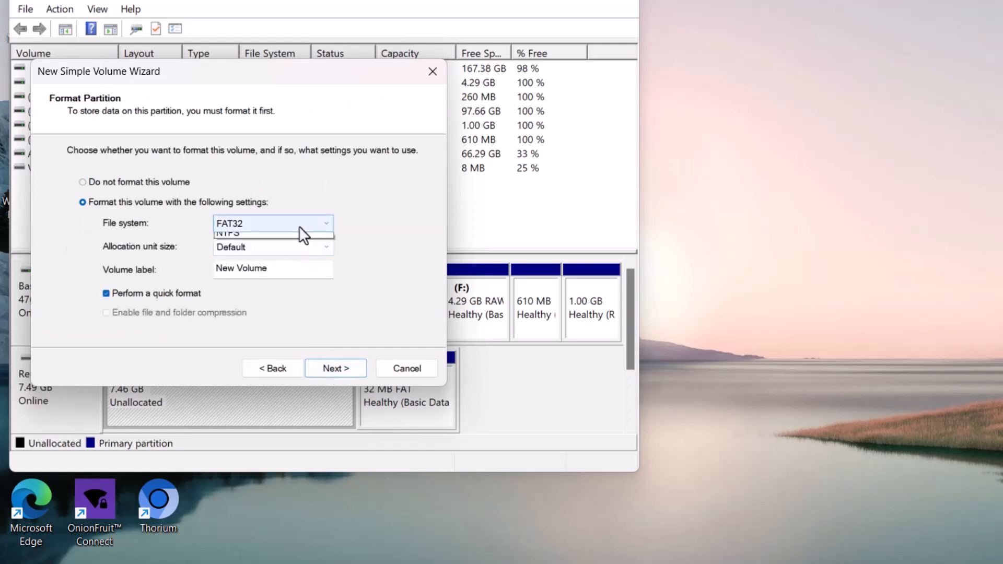
left_click(410, 217)
triple_click(275, 272)
type("VENTOY")
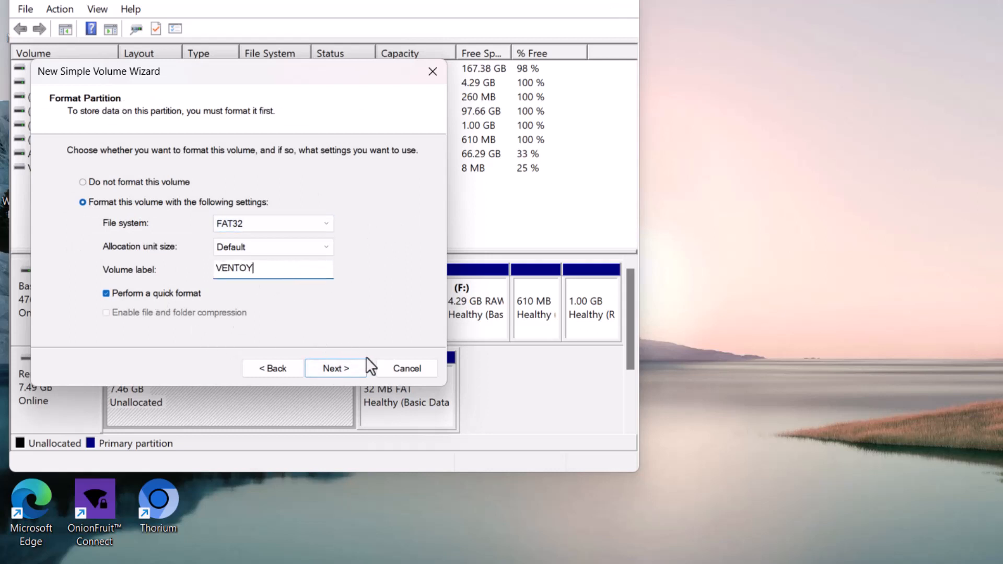
left_click(340, 367)
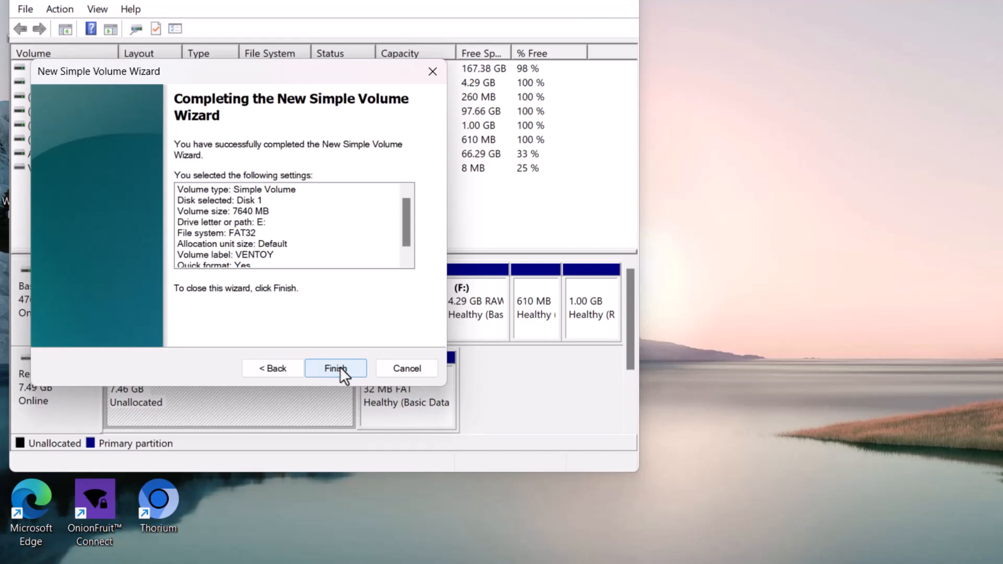
left_click(340, 368)
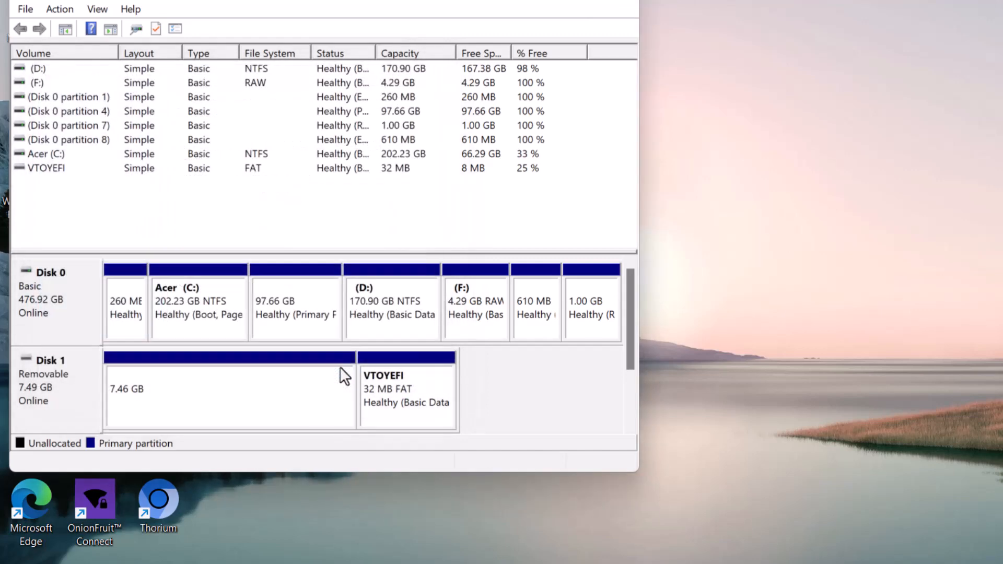
Check the new VENTOY (E:) volume, closing its folder window and Disk Management
left_click(263, 400)
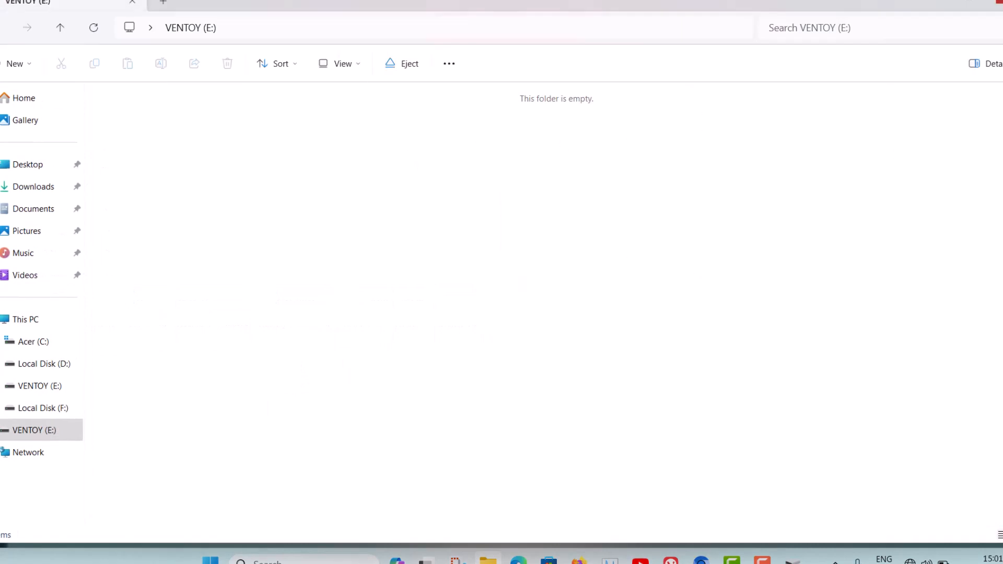
left_click(999, 2)
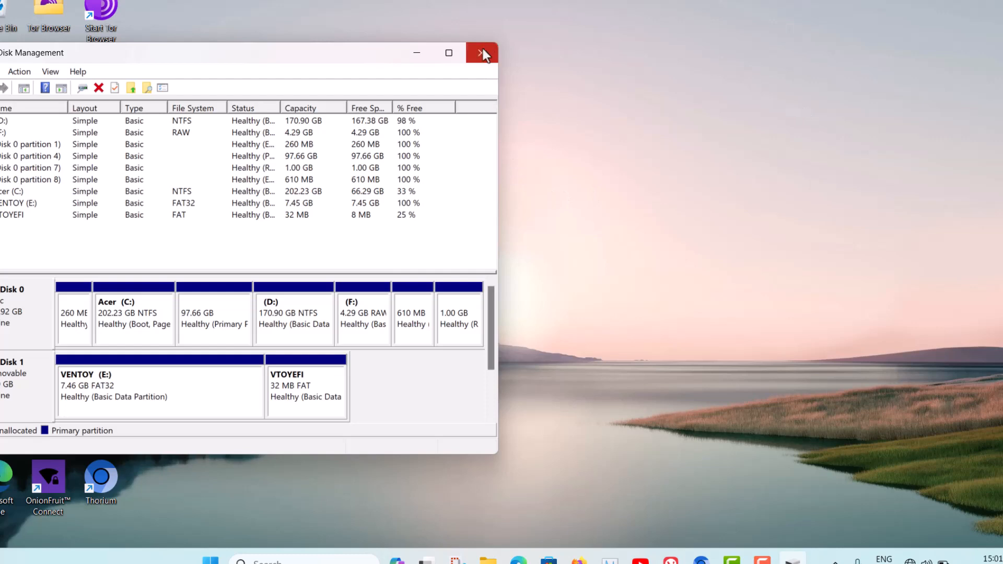
left_click(483, 52)
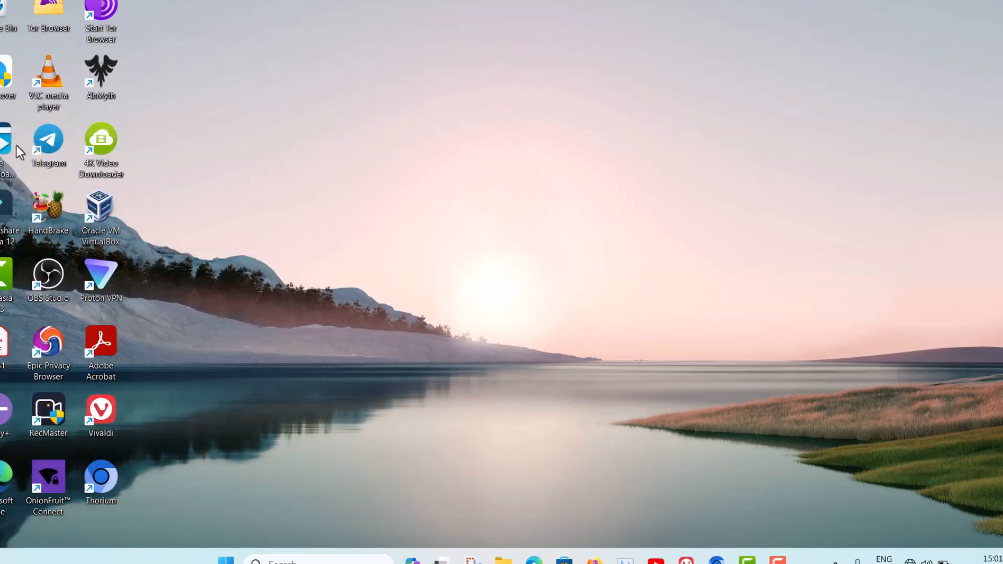
Open MyRecover Pro and scan the E: VENTOY drive for lost data
double_click(2, 84)
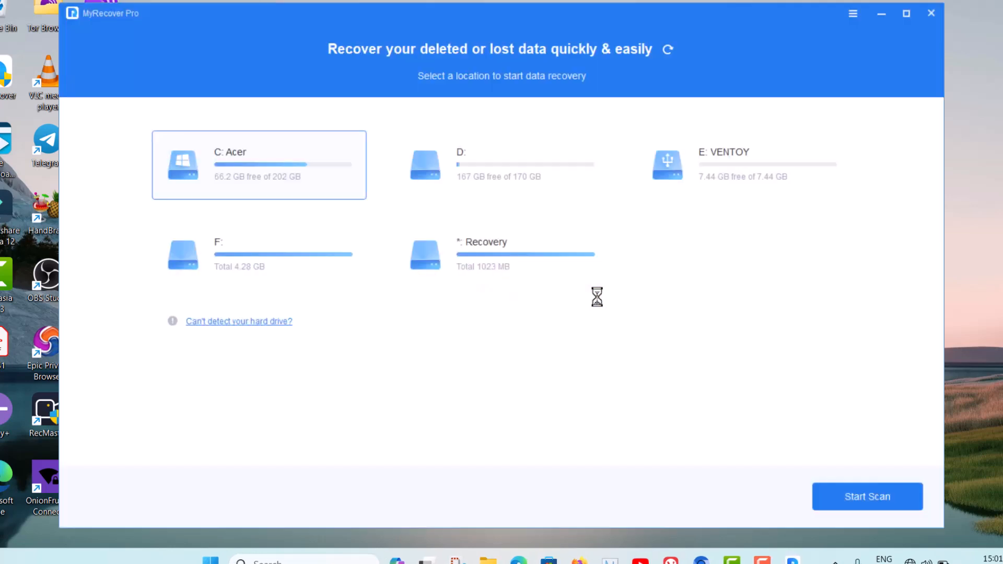
left_click(730, 180)
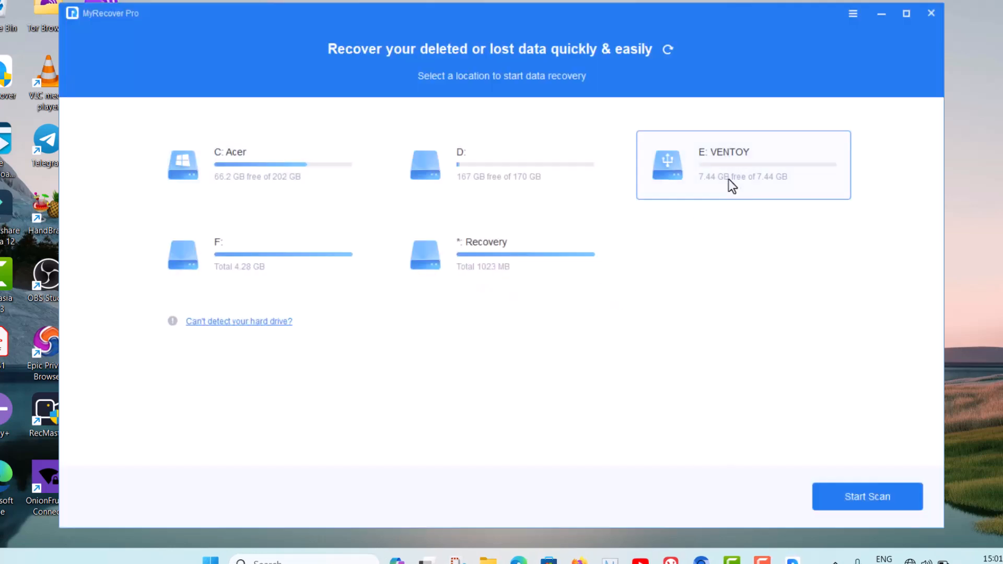
left_click(858, 498)
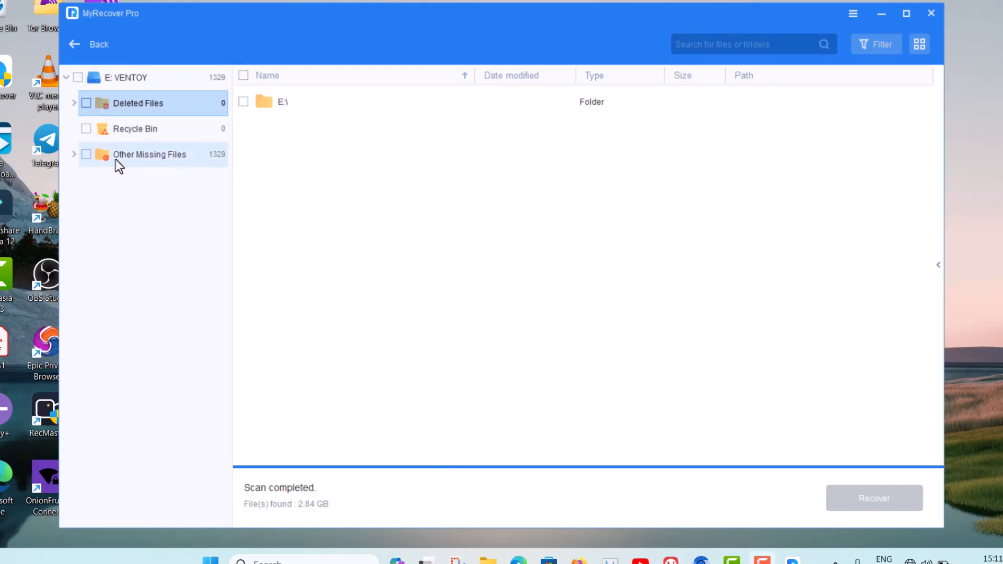
Examine the scan results under Other Missing Files, covering the Documents, Images, Videos and Compressed files categories with the xz and gz folders
left_click(73, 155)
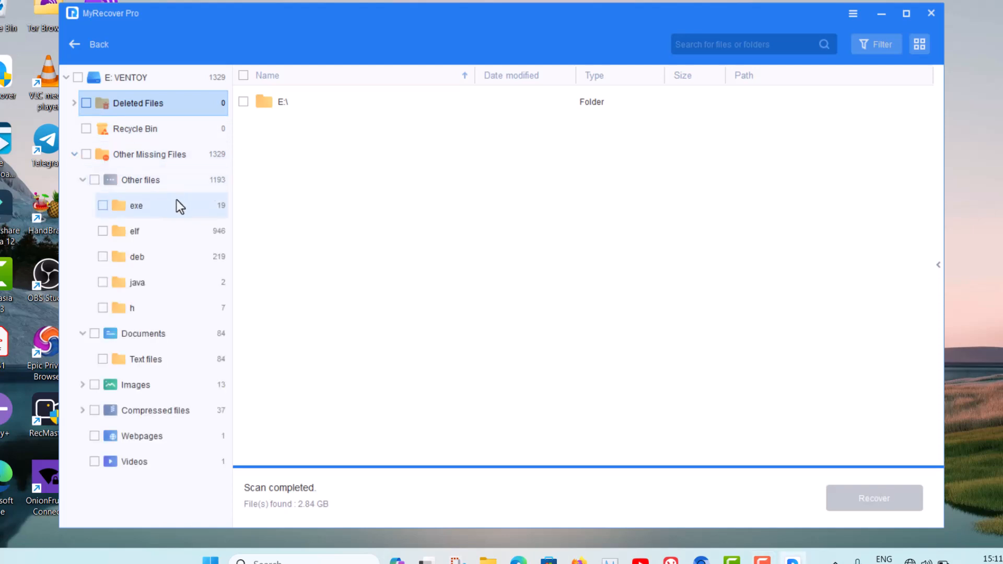
left_click(146, 333)
left_click(153, 389)
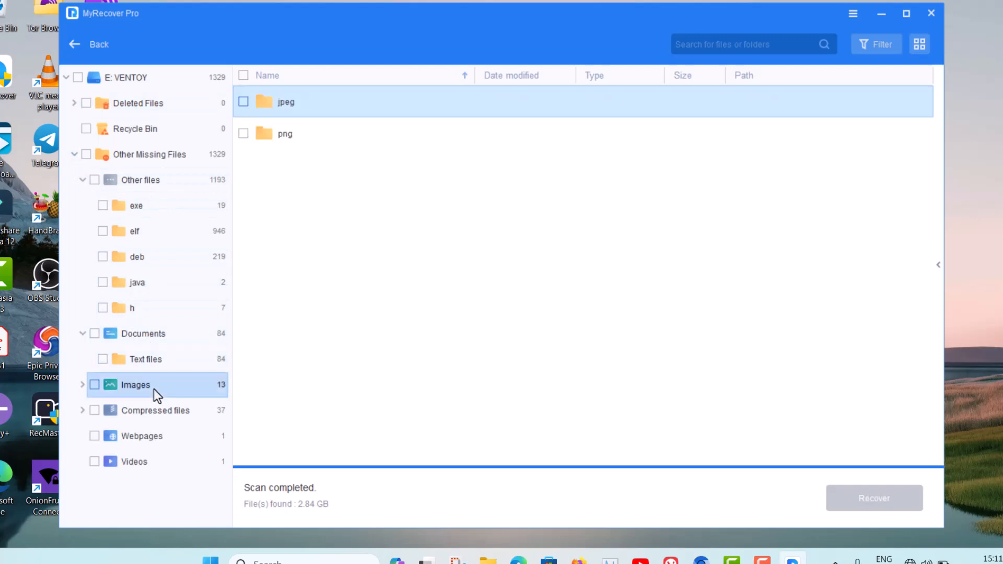
left_click(134, 462)
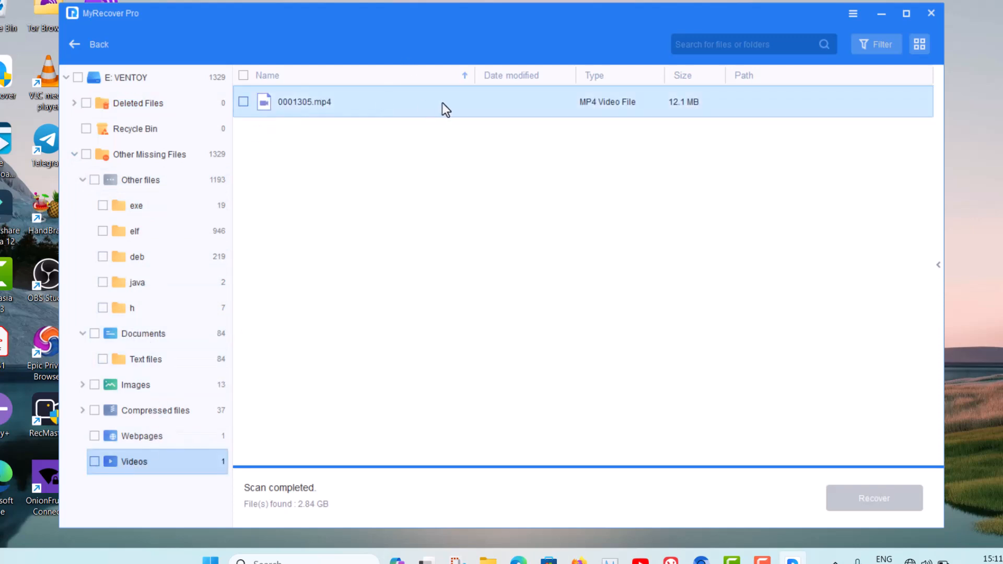
left_click(183, 426)
left_click(85, 412)
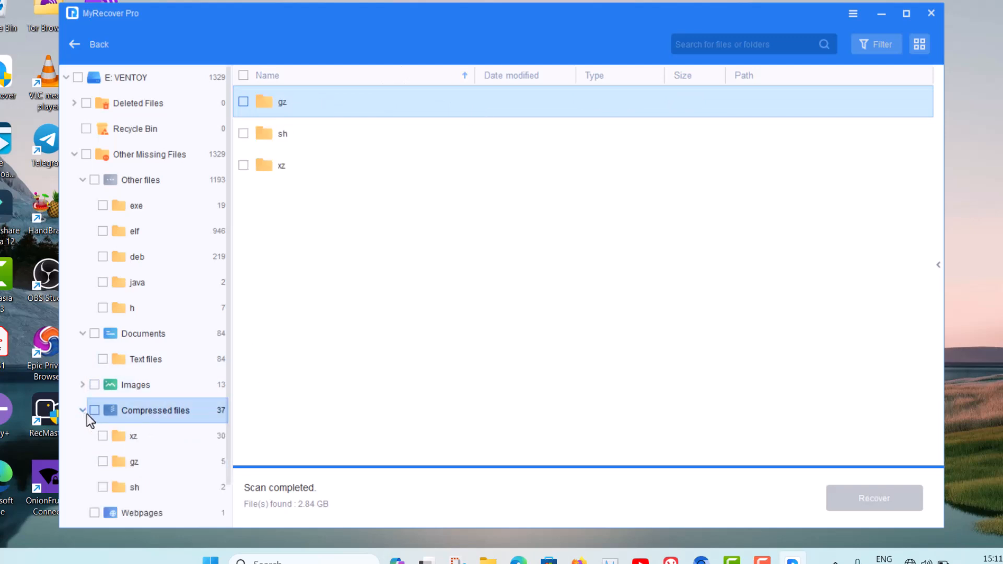
left_click(158, 438)
left_click(161, 460)
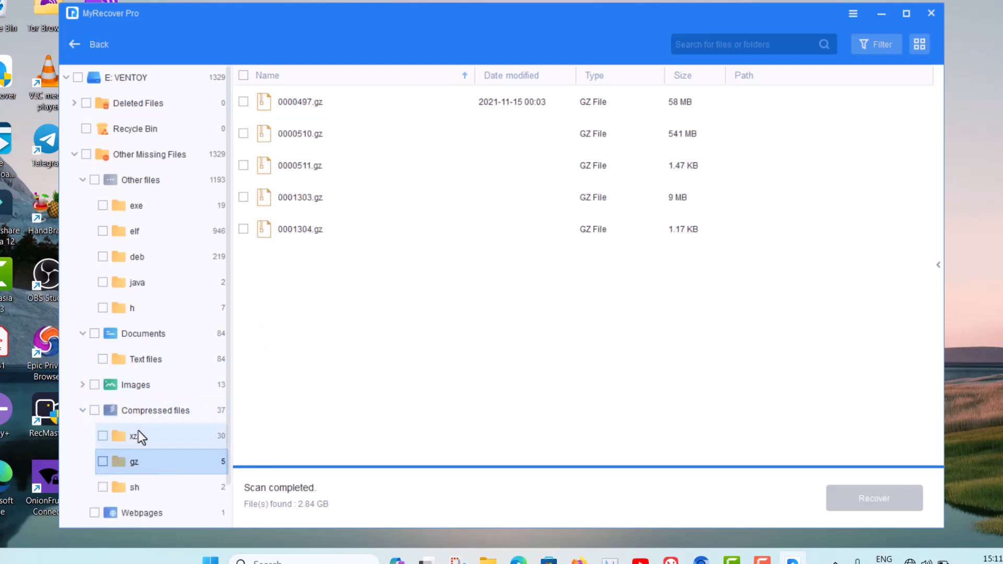
Look through the individual files in the Text files, exe and elf folders of the scan results
left_click(189, 360)
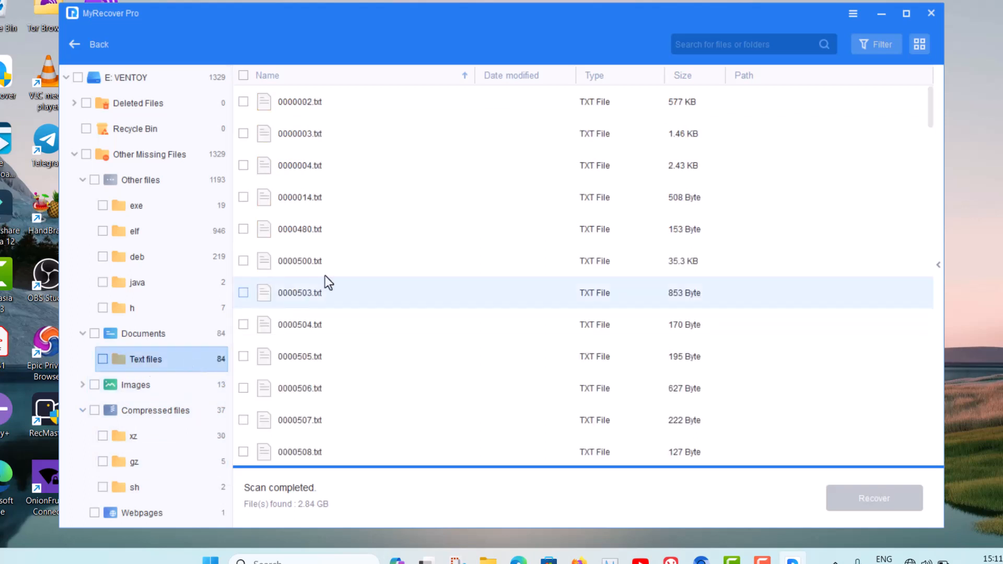
scroll(431, 251, "down", 5)
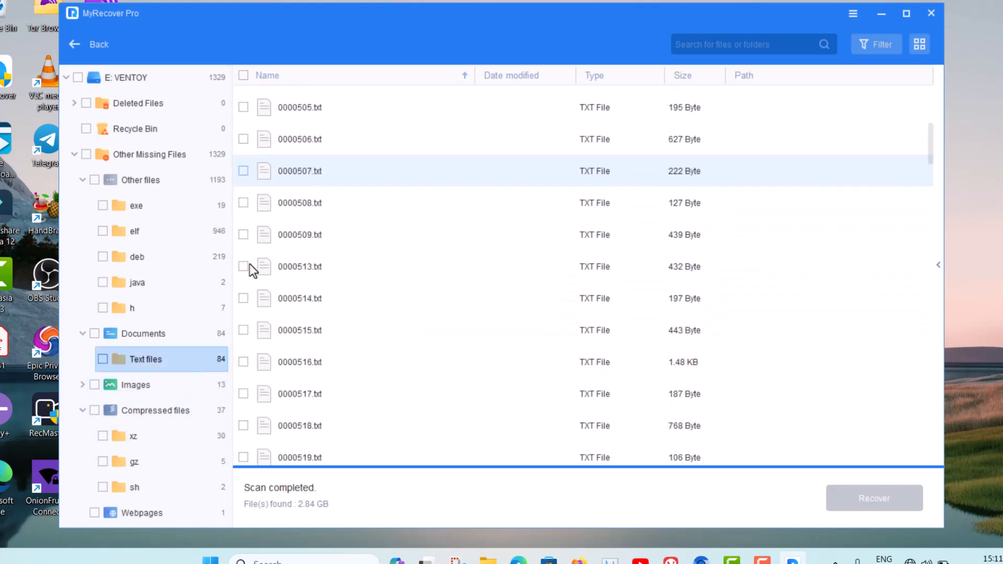
left_click(157, 205)
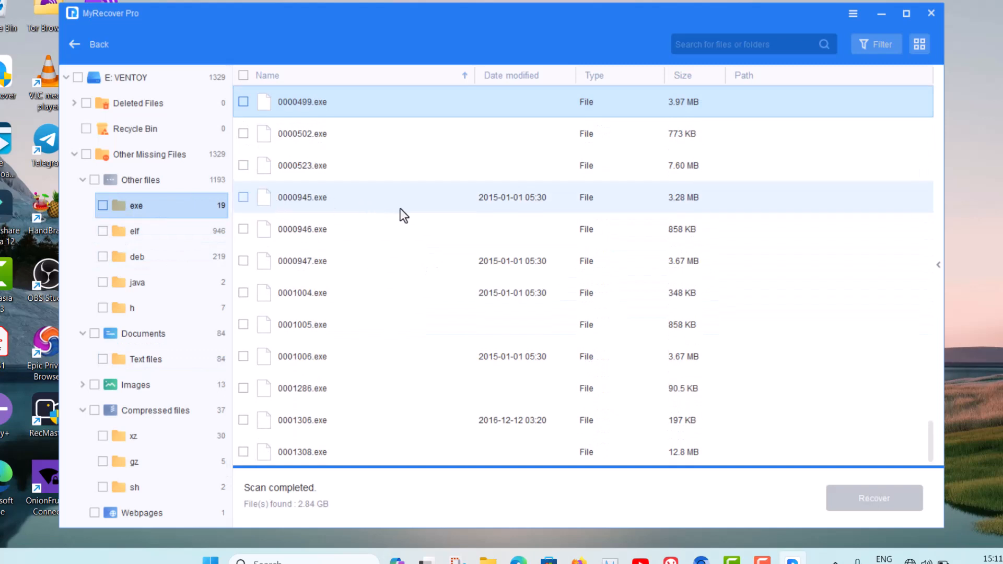
scroll(425, 216, "up", 5)
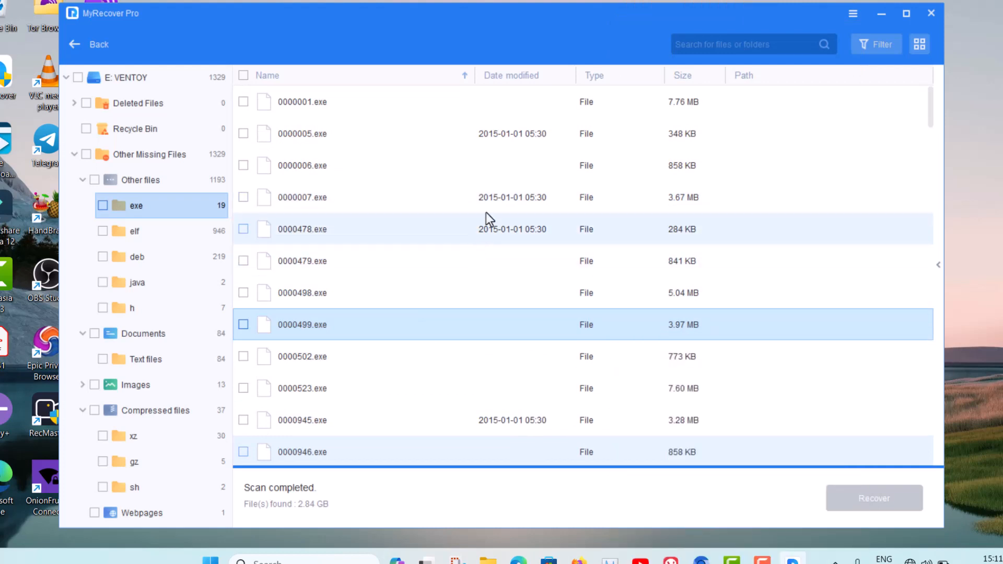
scroll(486, 214, "down", 3)
scroll(485, 221, "down", 2)
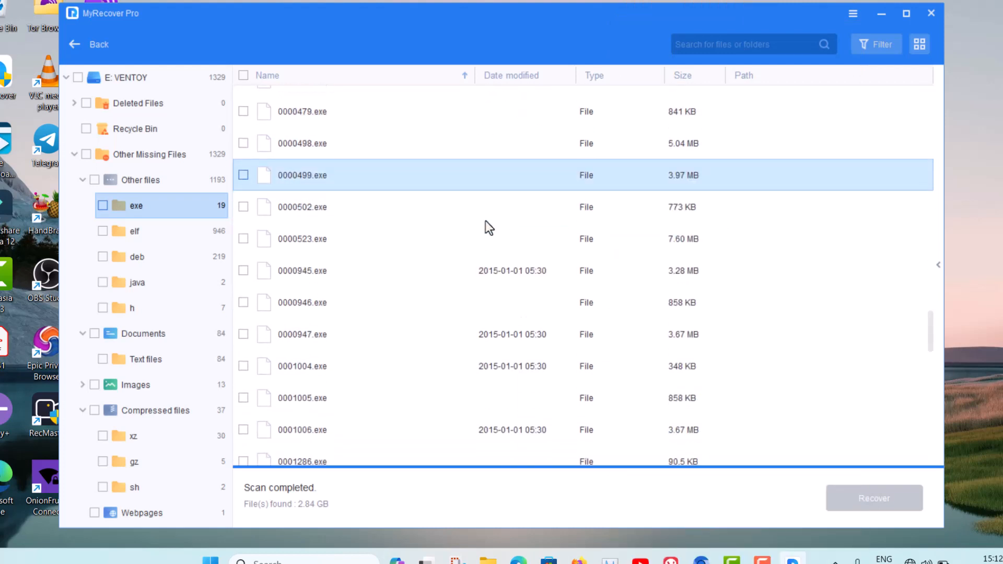
left_click(166, 231)
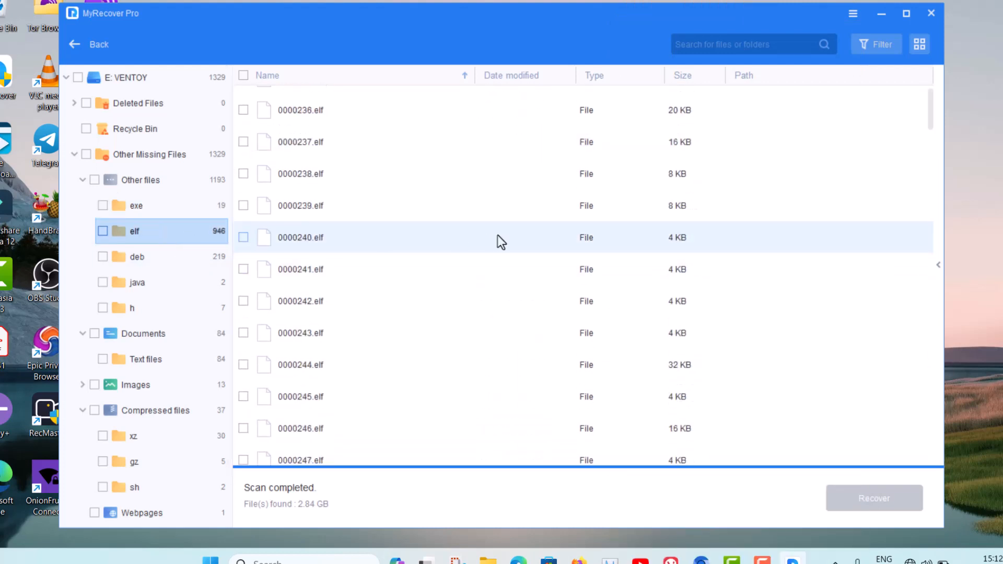
scroll(637, 254, "down", 3)
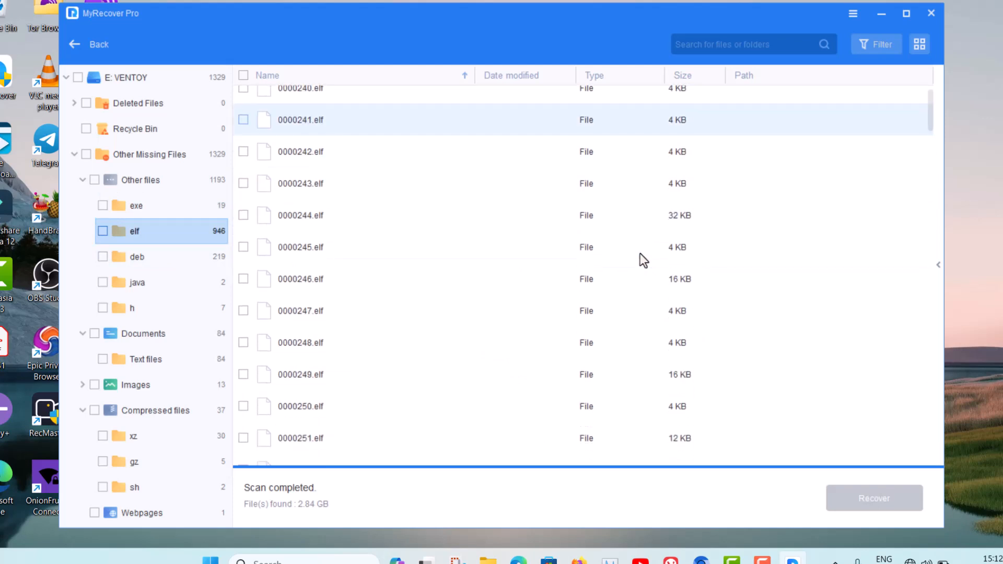